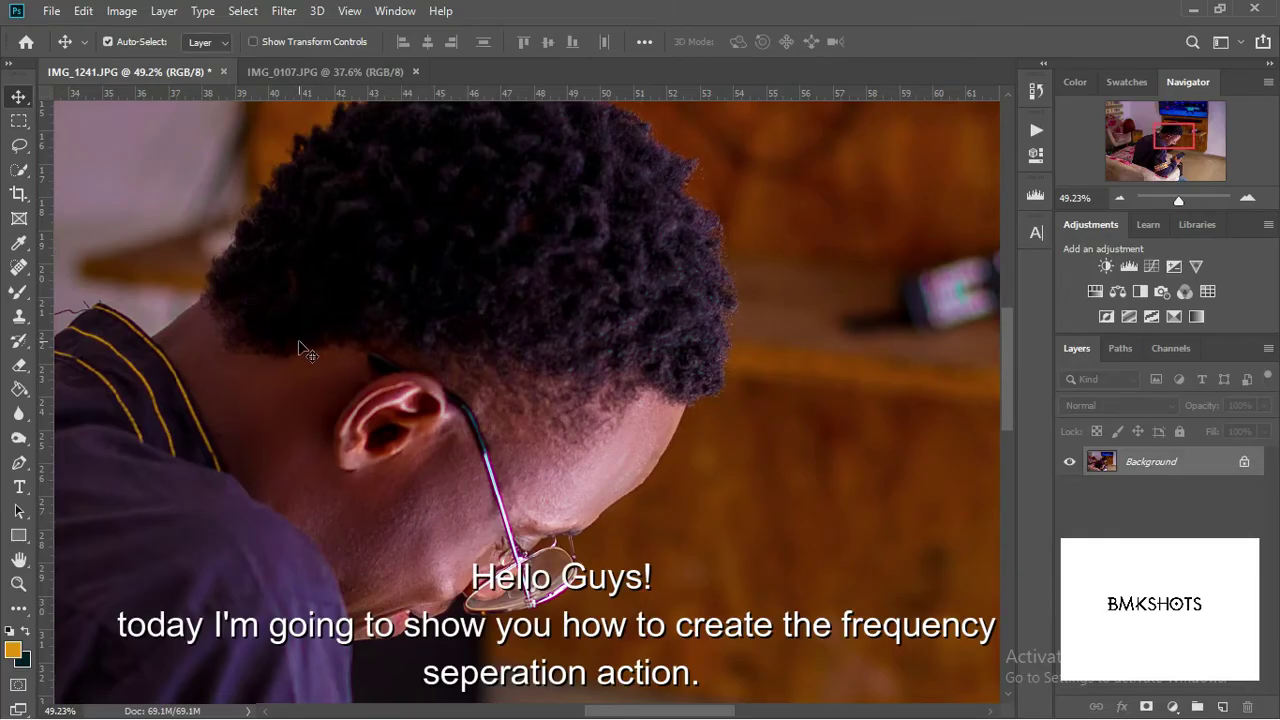
Fit the portrait to the window, zoom in, and show the Actions panel
{"action": "key", "text": "ctrl+0"}
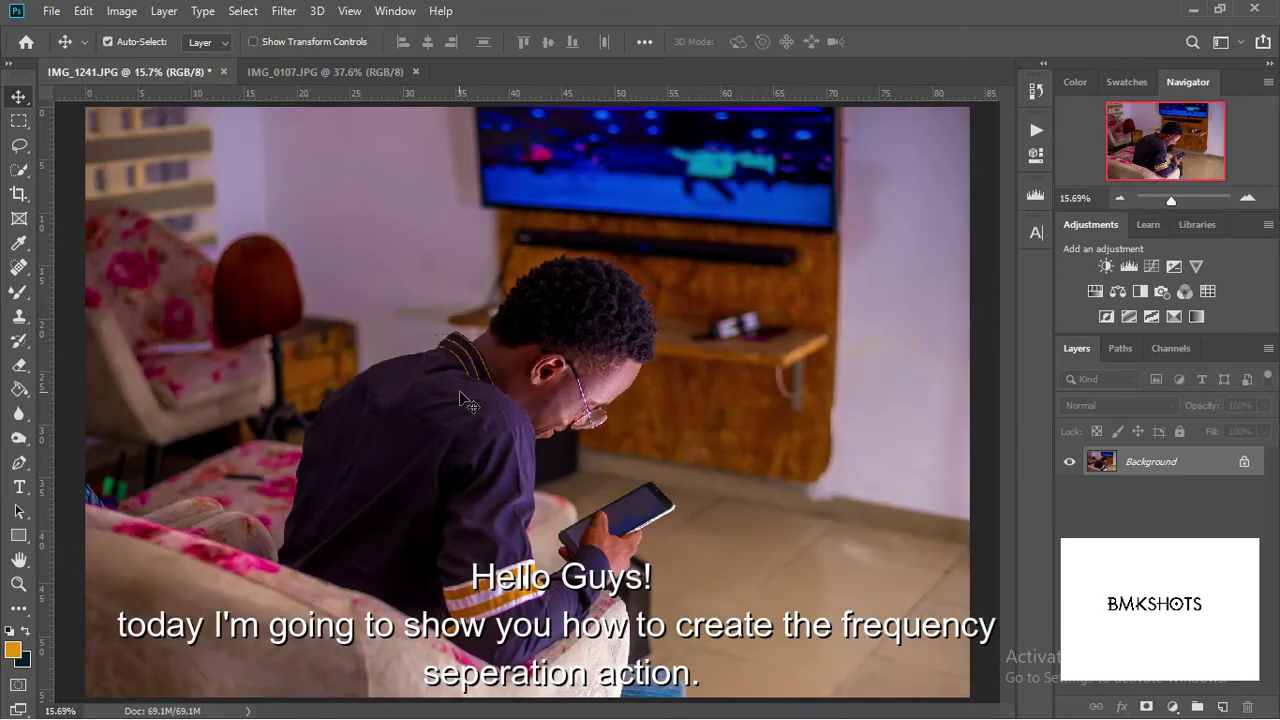
{"action": "scroll", "coordinate": [695, 398], "scroll_direction": "up", "scroll_amount": 4}
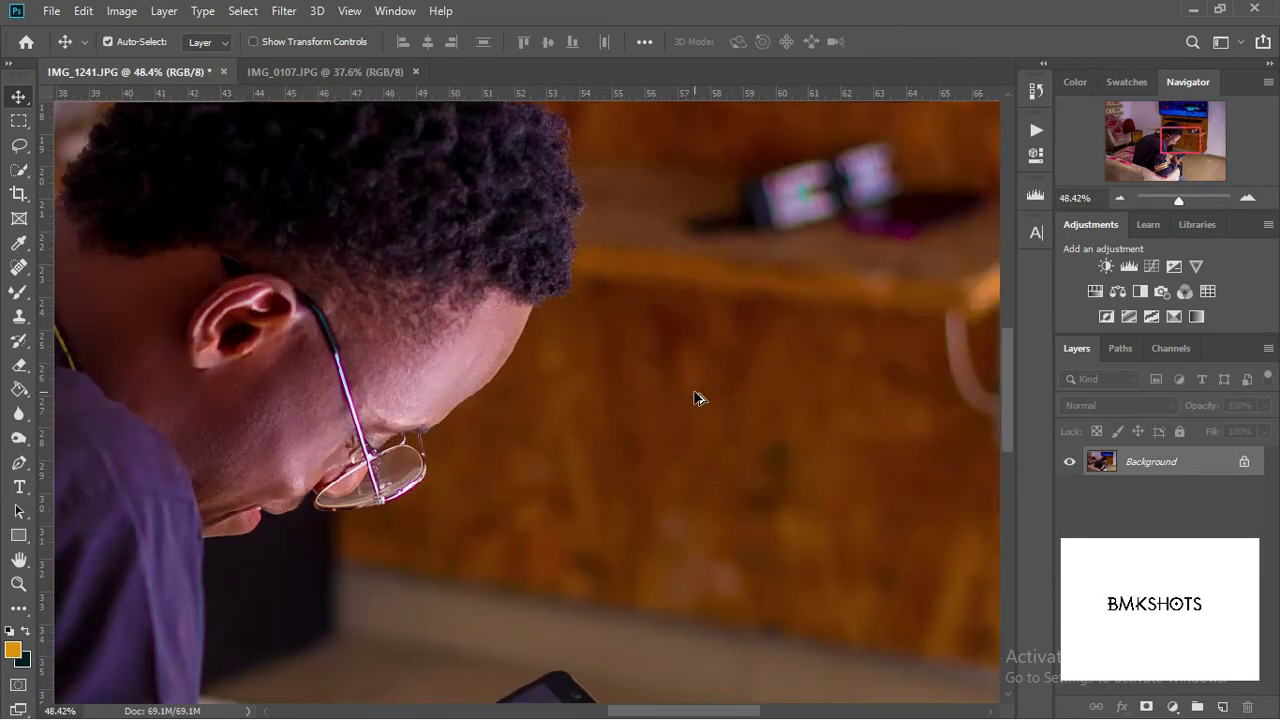
{"action": "left_click", "coordinate": [1037, 137]}
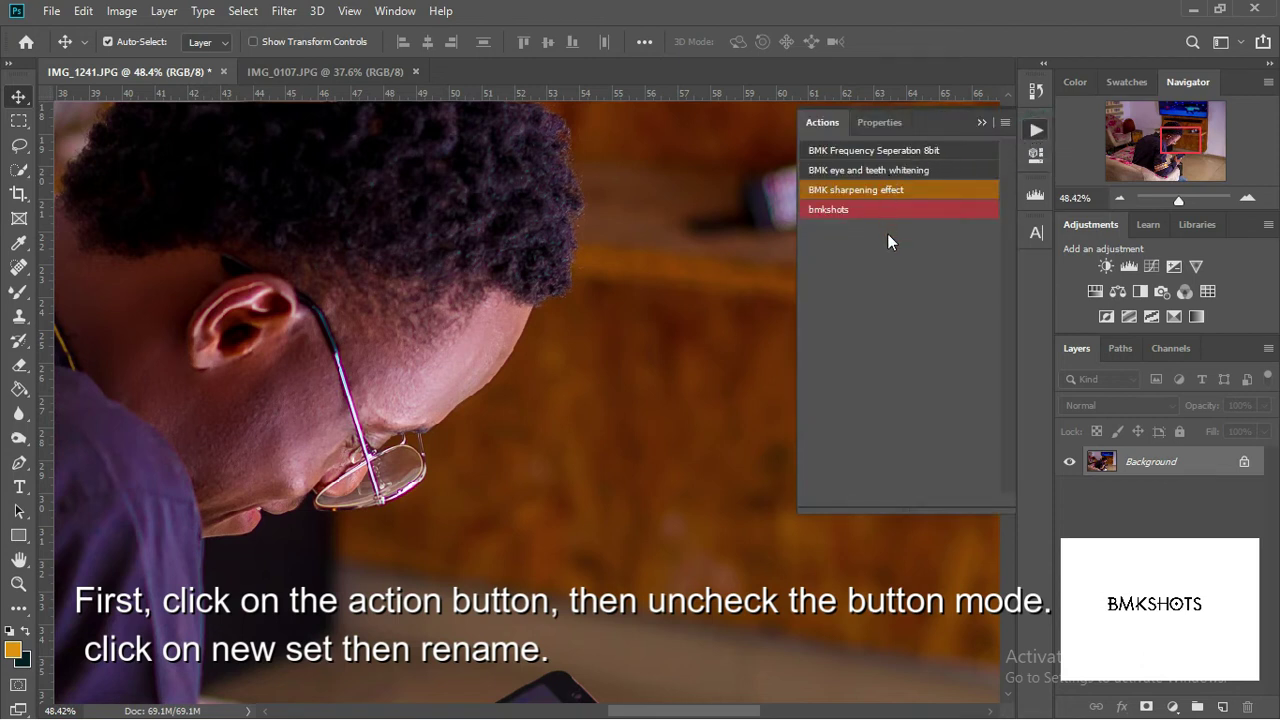
Turn off Button Mode in Actions and start a new set named 'frequency seperation'
{"action": "left_click", "coordinate": [1004, 123]}
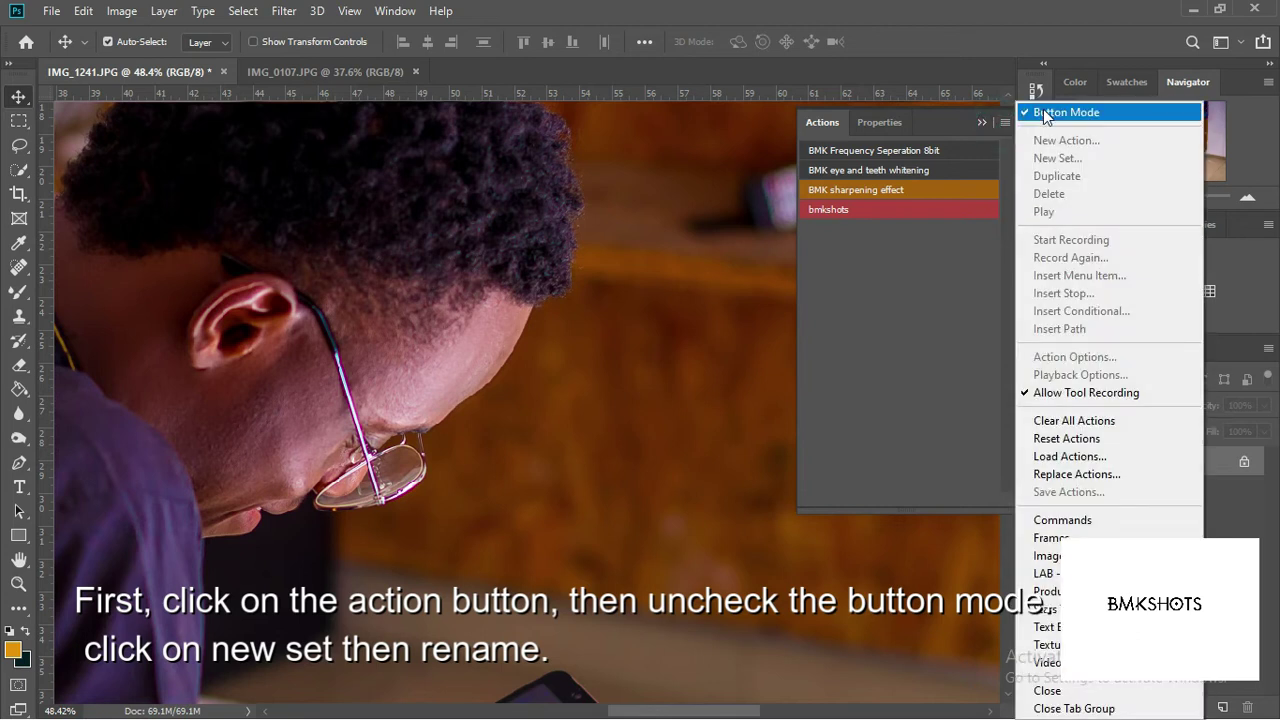
{"action": "left_click", "coordinate": [1044, 110]}
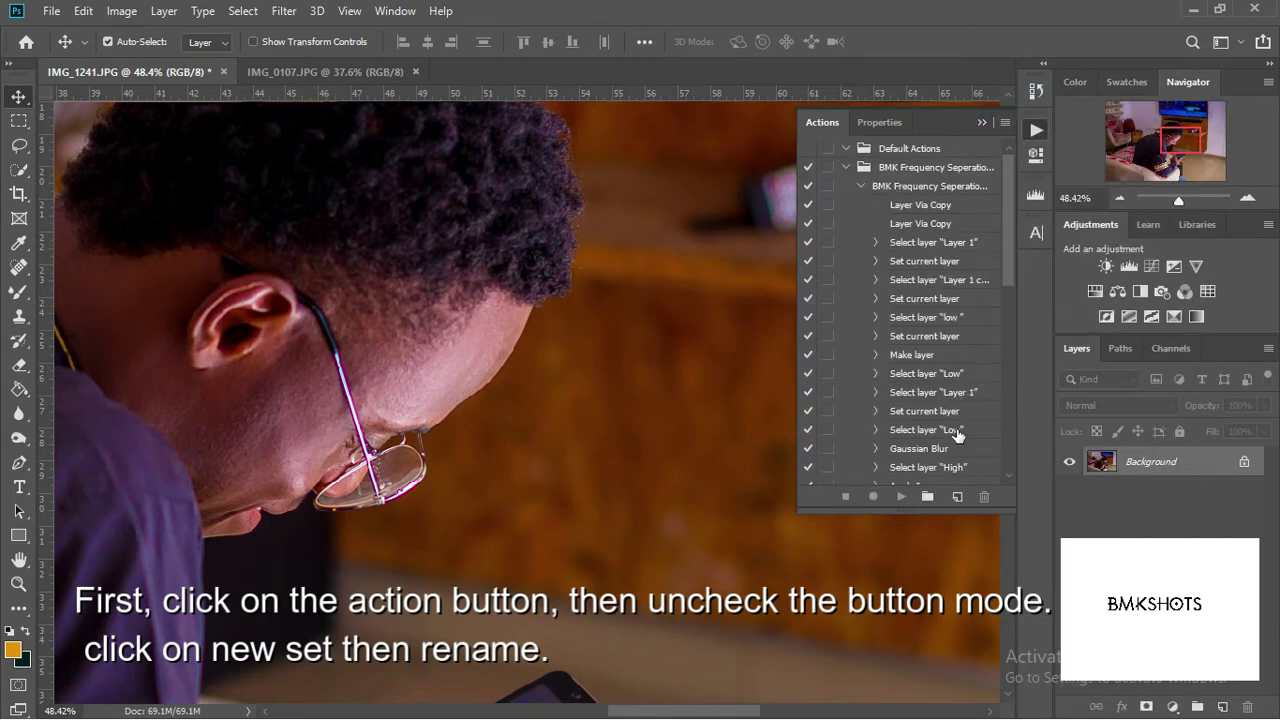
{"action": "left_click_drag", "start_coordinate": [1007, 255], "coordinate": [1006, 471]}
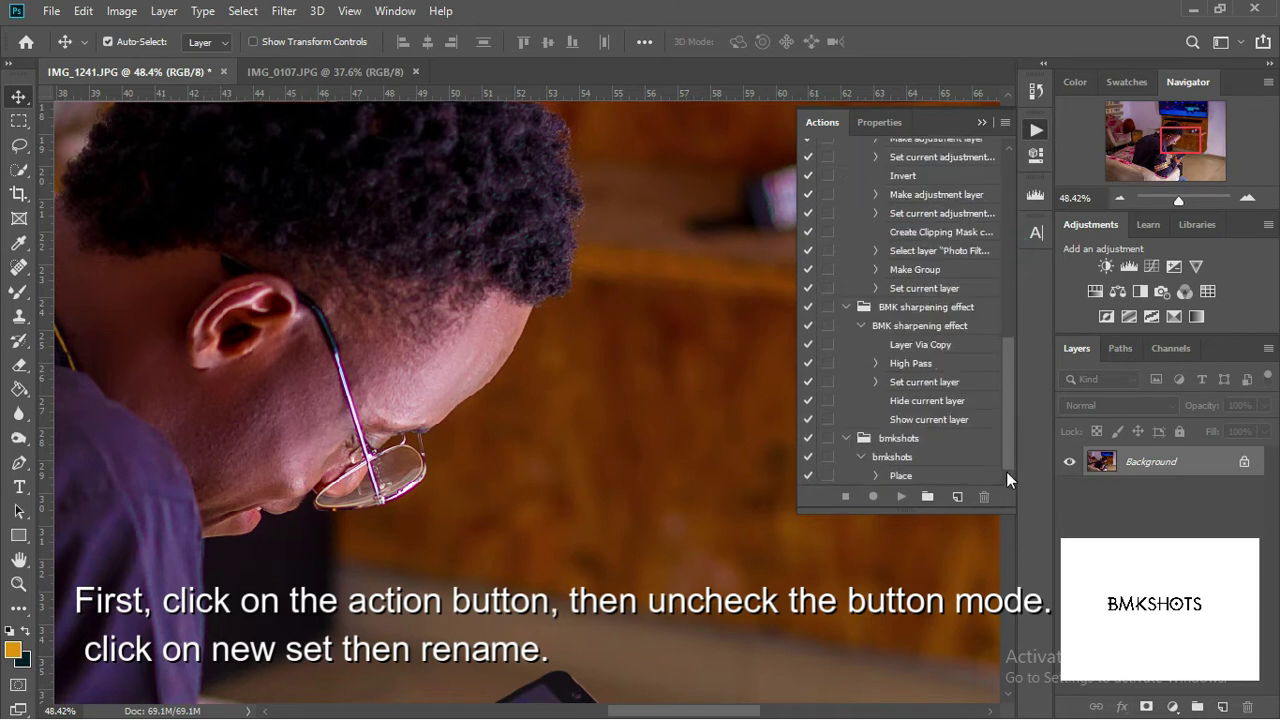
{"action": "left_click", "coordinate": [928, 497]}
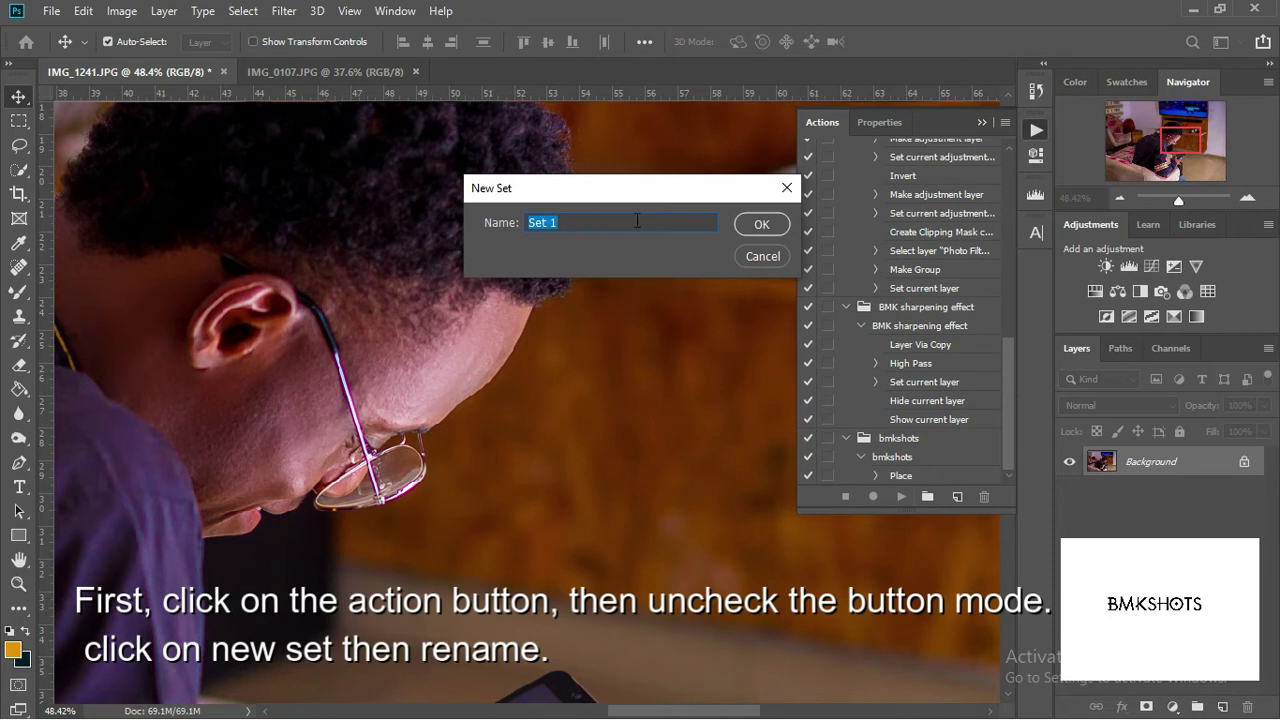
{"action": "type", "text": "frequency seperatio"}
{"action": "type", "text": "ncy seperation"}
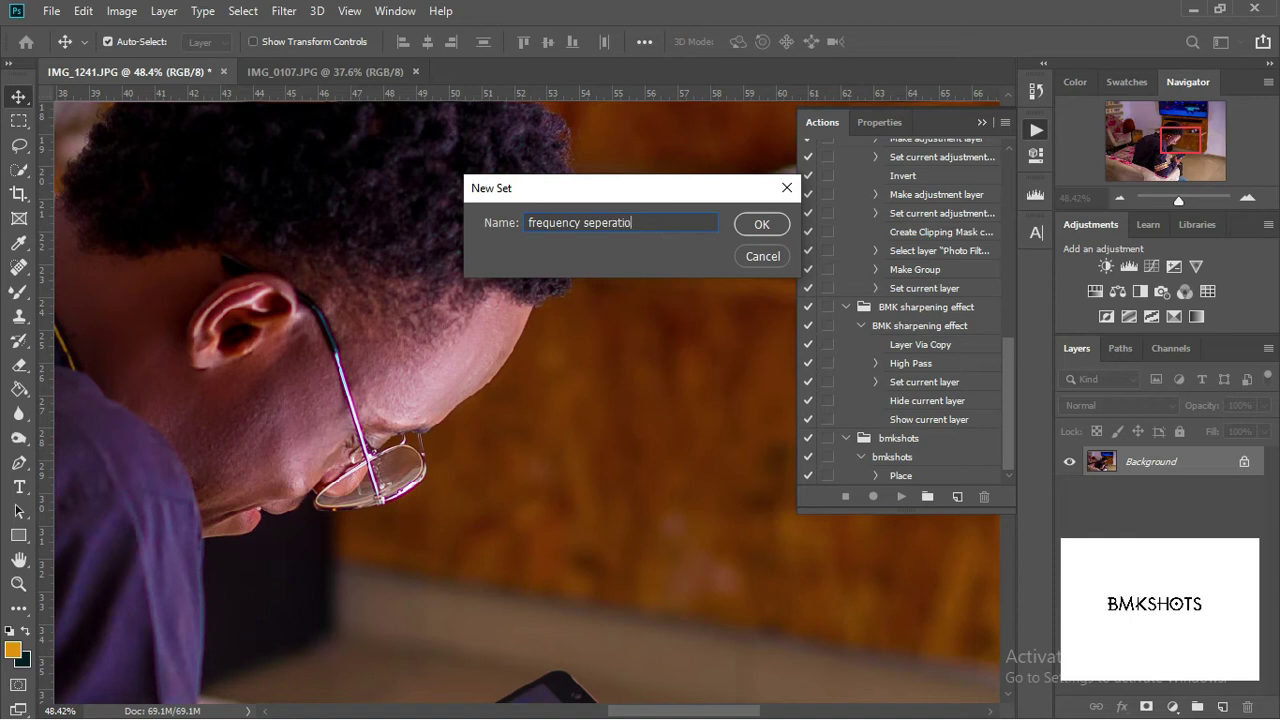
Confirm the set and start recording a new action 'frequency seperation 1' inside it
{"action": "left_click", "coordinate": [752, 224]}
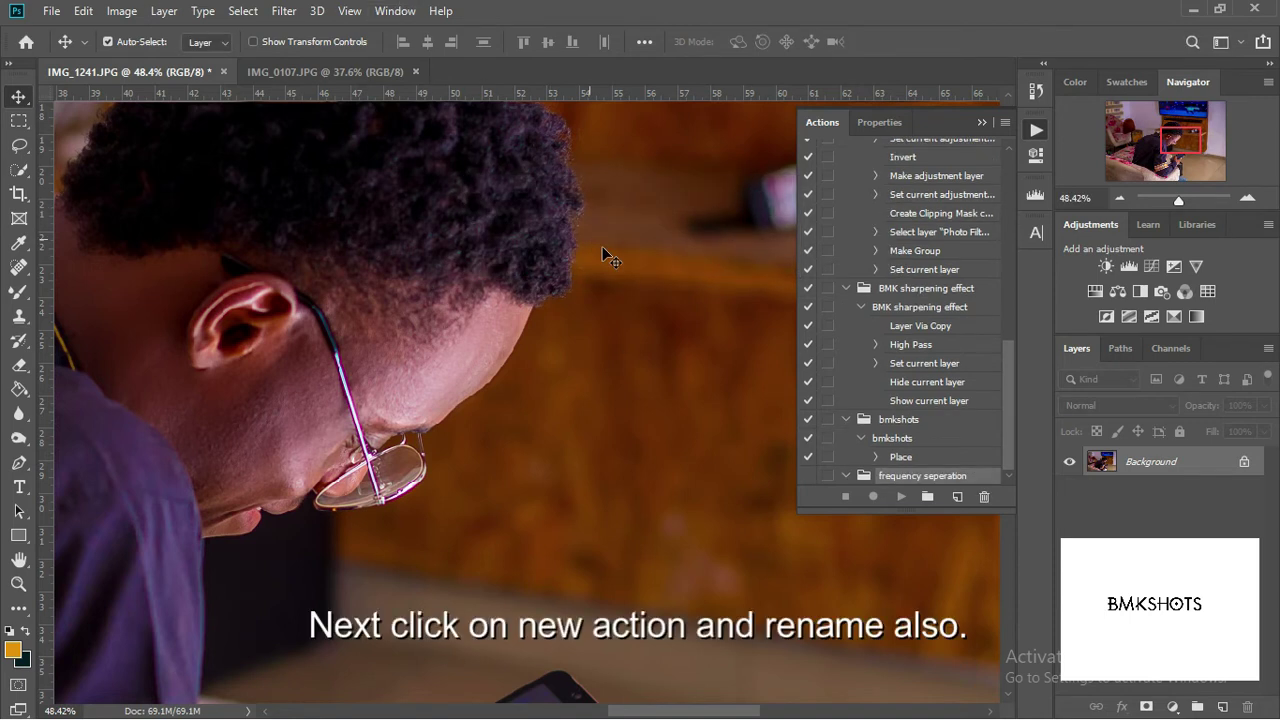
{"action": "left_click", "coordinate": [958, 498]}
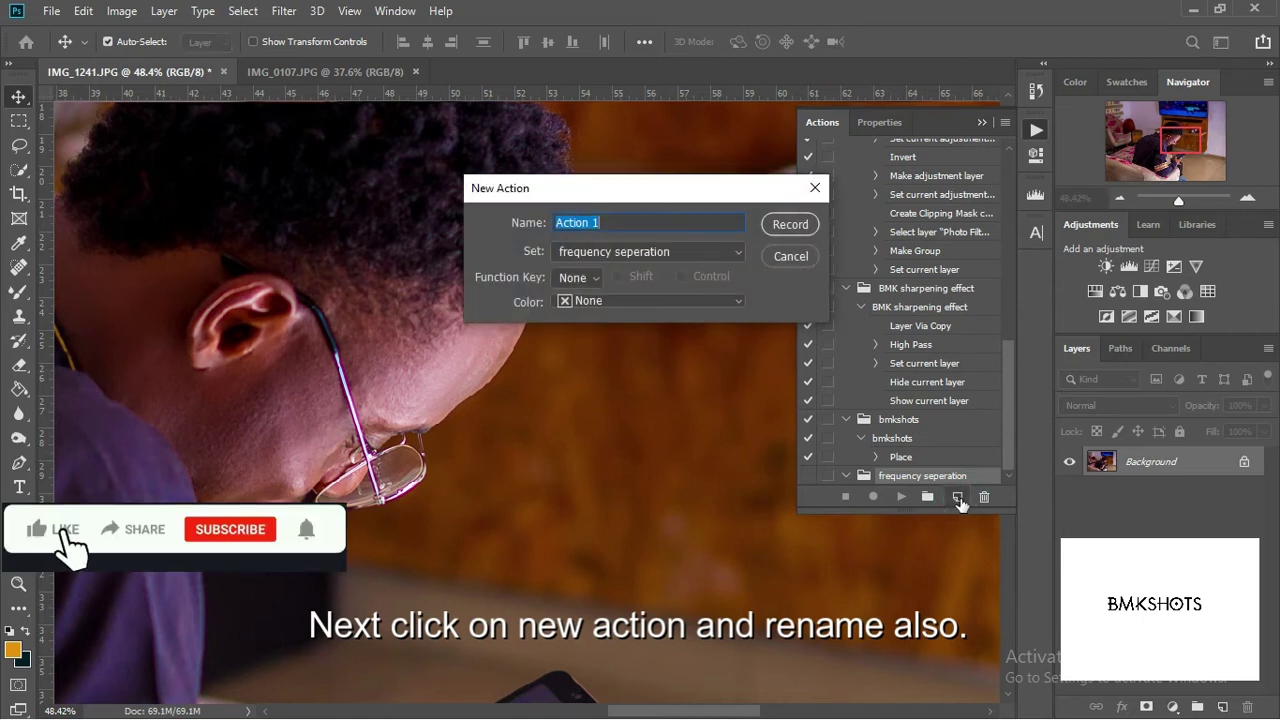
{"action": "type", "text": "frequency"}
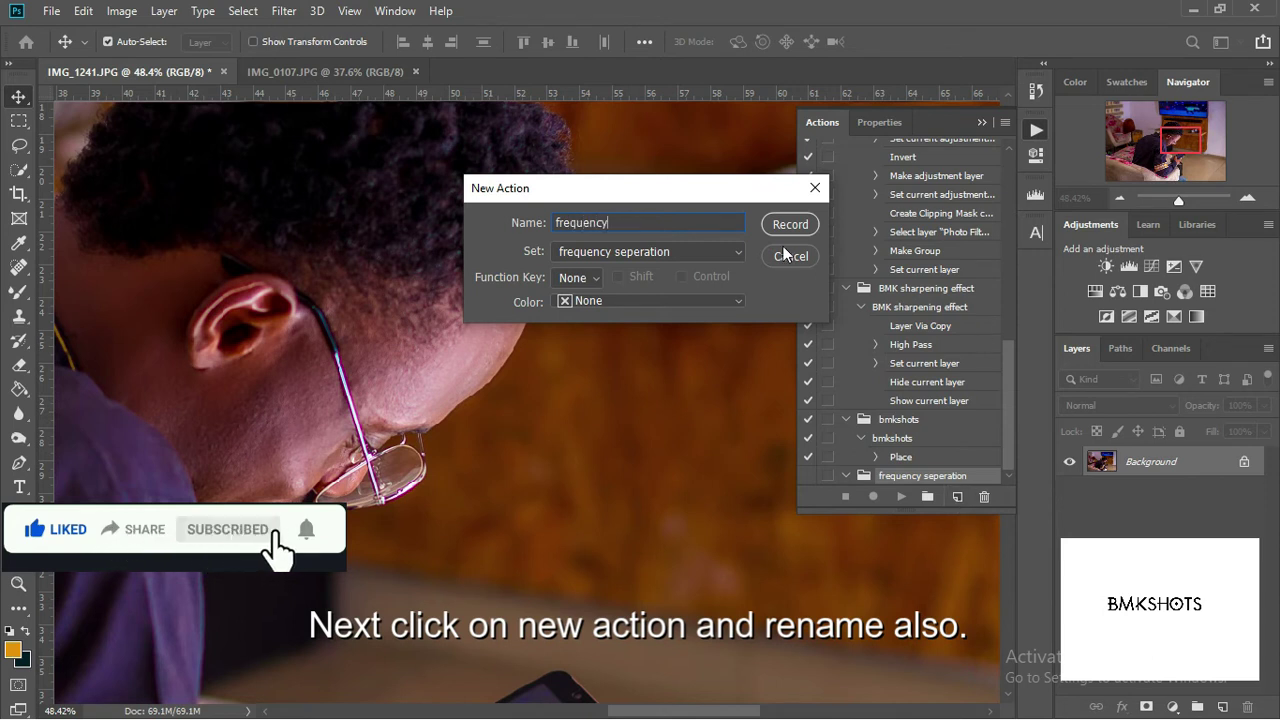
{"action": "key", "text": "ctrl+a"}
{"action": "key", "text": "Right"}
{"action": "type", "text": "sepa"}
{"action": "key", "text": "BackSpace"}
{"action": "type", "text": "erati"}
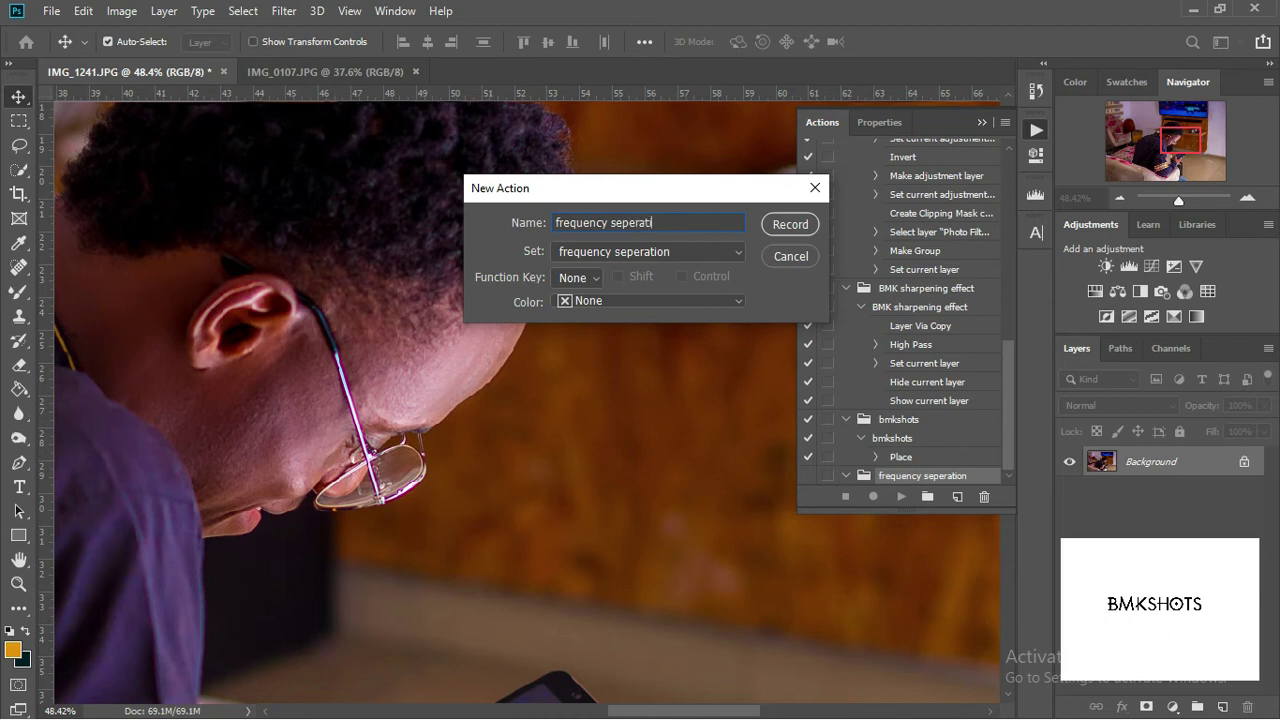
{"action": "type", "text": "on 1"}
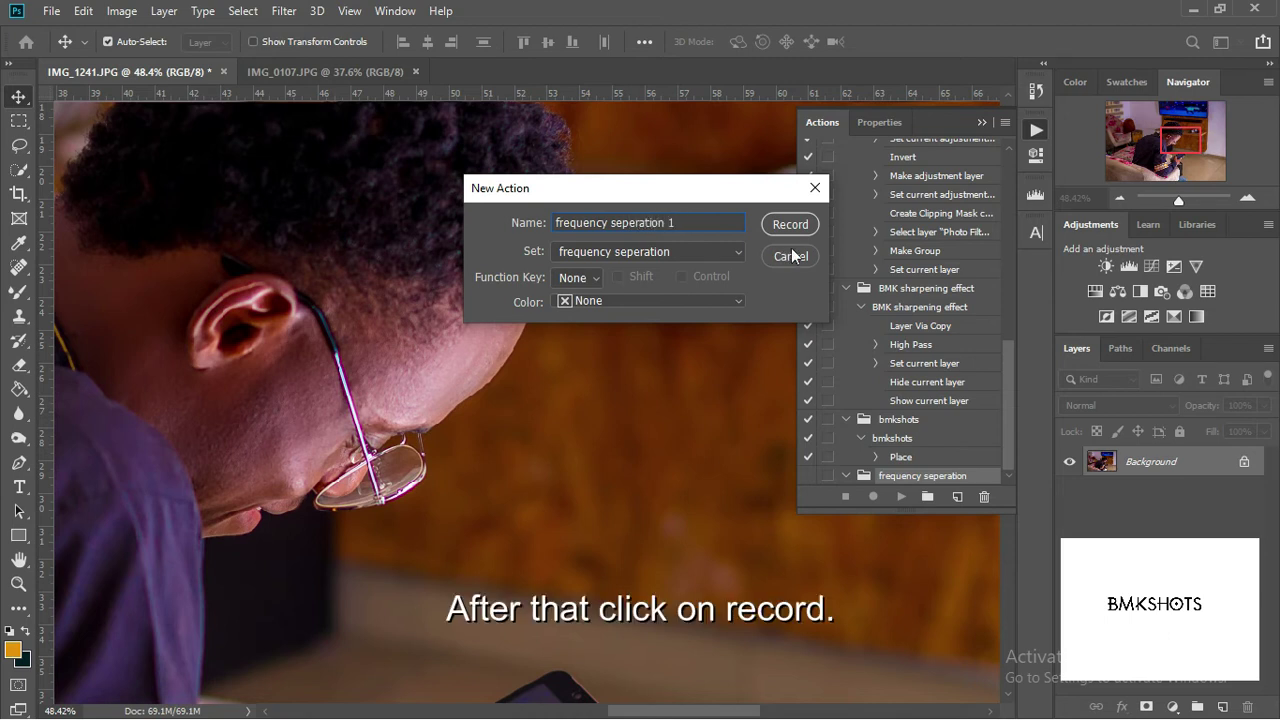
{"action": "left_click", "coordinate": [789, 224]}
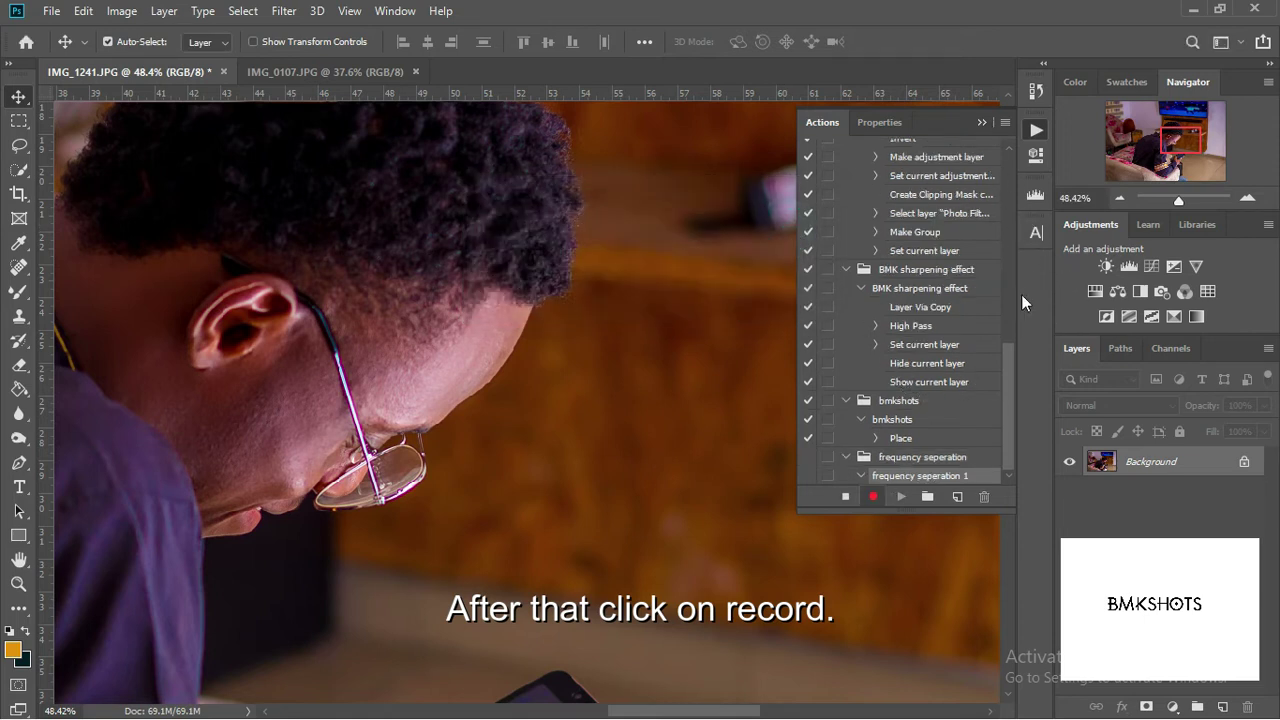
Duplicate the Background layer twice
{"action": "key", "text": "ctrl+0"}
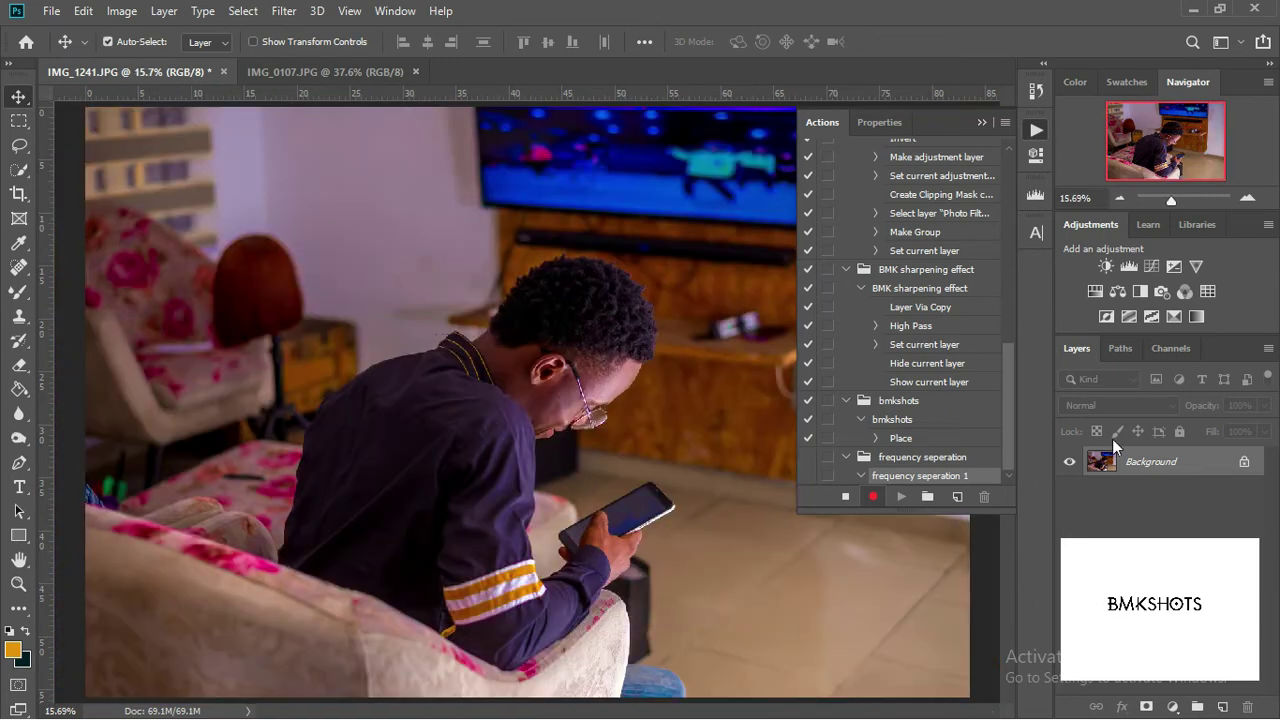
{"action": "left_click", "coordinate": [1158, 465]}
{"action": "key", "text": "ctrl+j"}
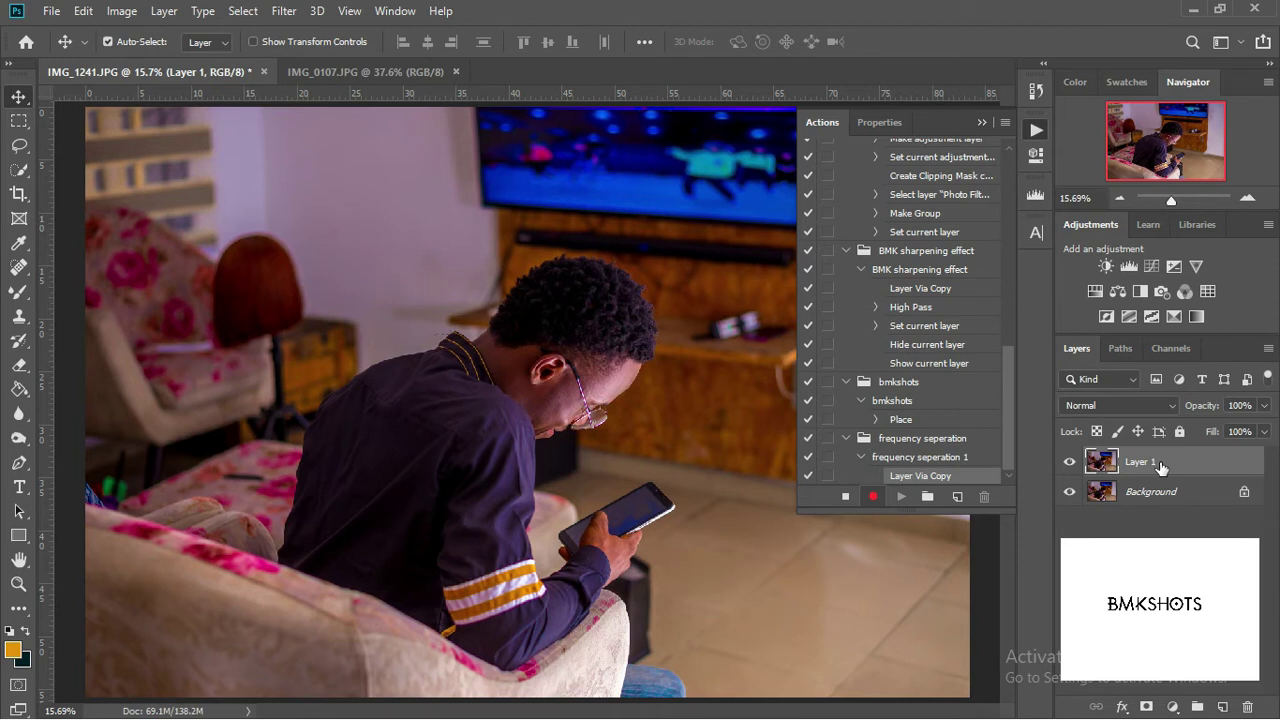
{"action": "key", "text": "ctrl+j"}
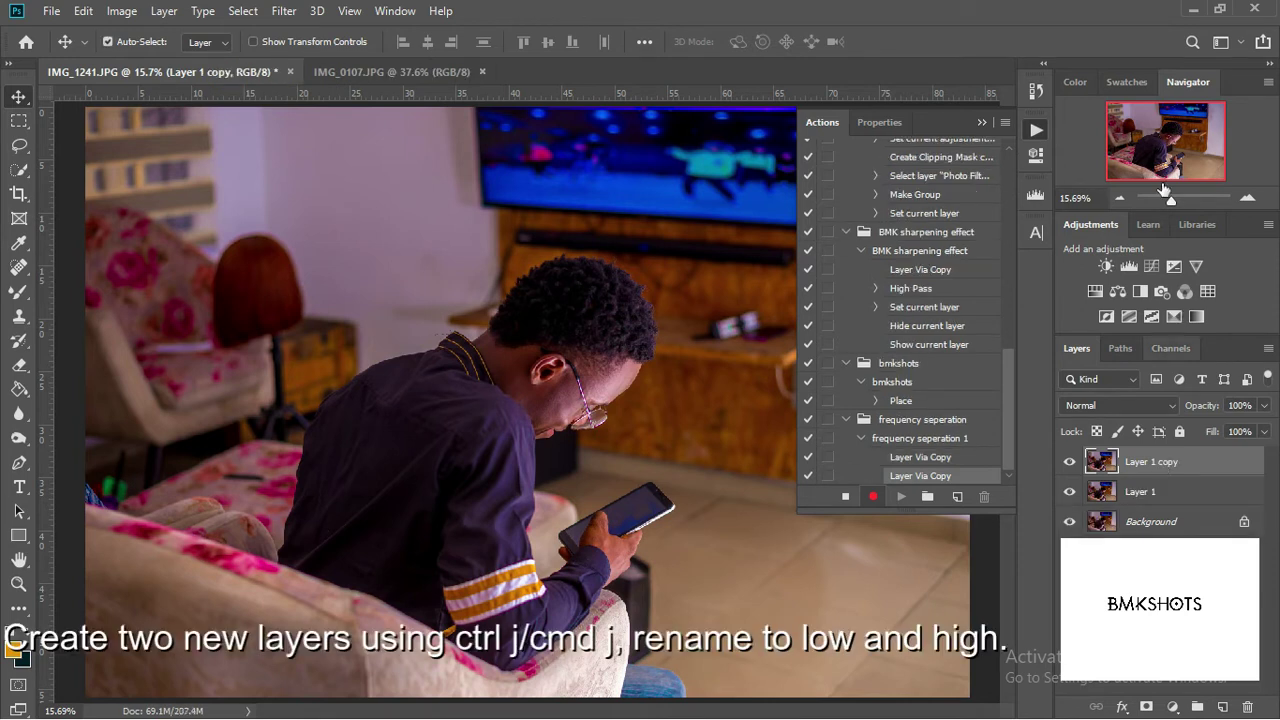
Rename the two duplicate layers Low and High
{"action": "double_click", "coordinate": [1150, 491]}
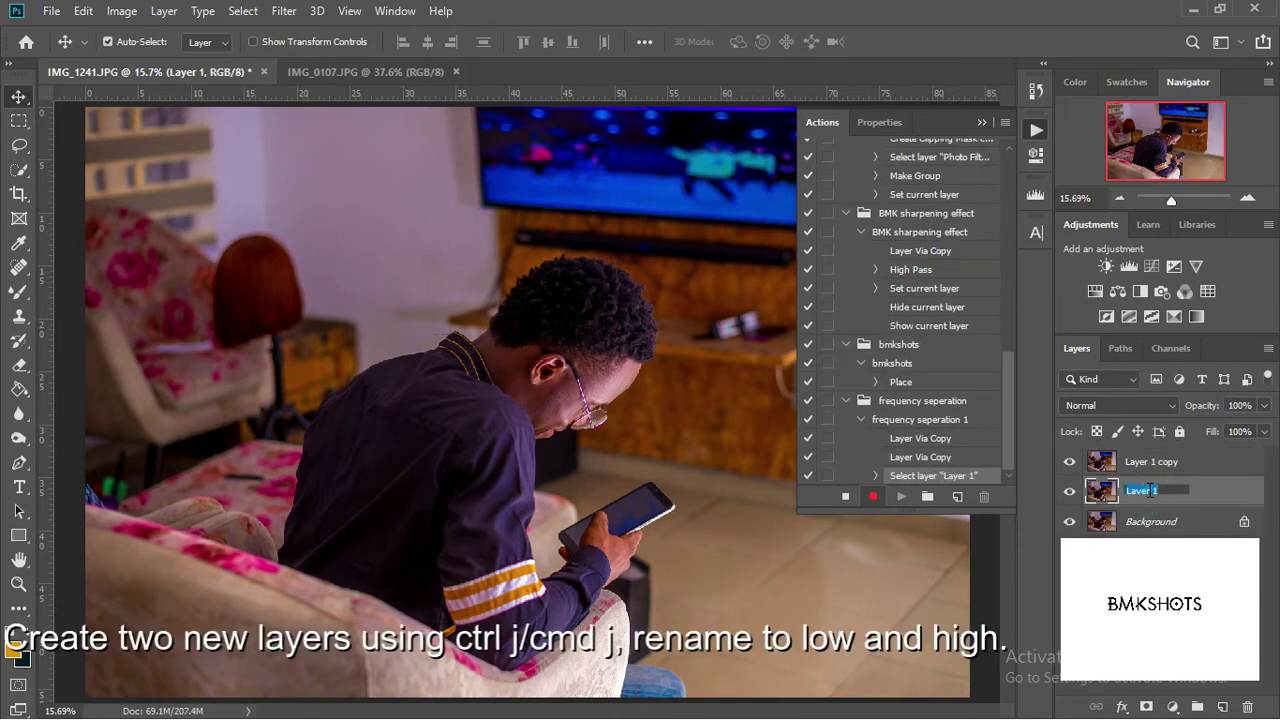
{"action": "type", "text": "Low"}
{"action": "key", "text": "Return"}
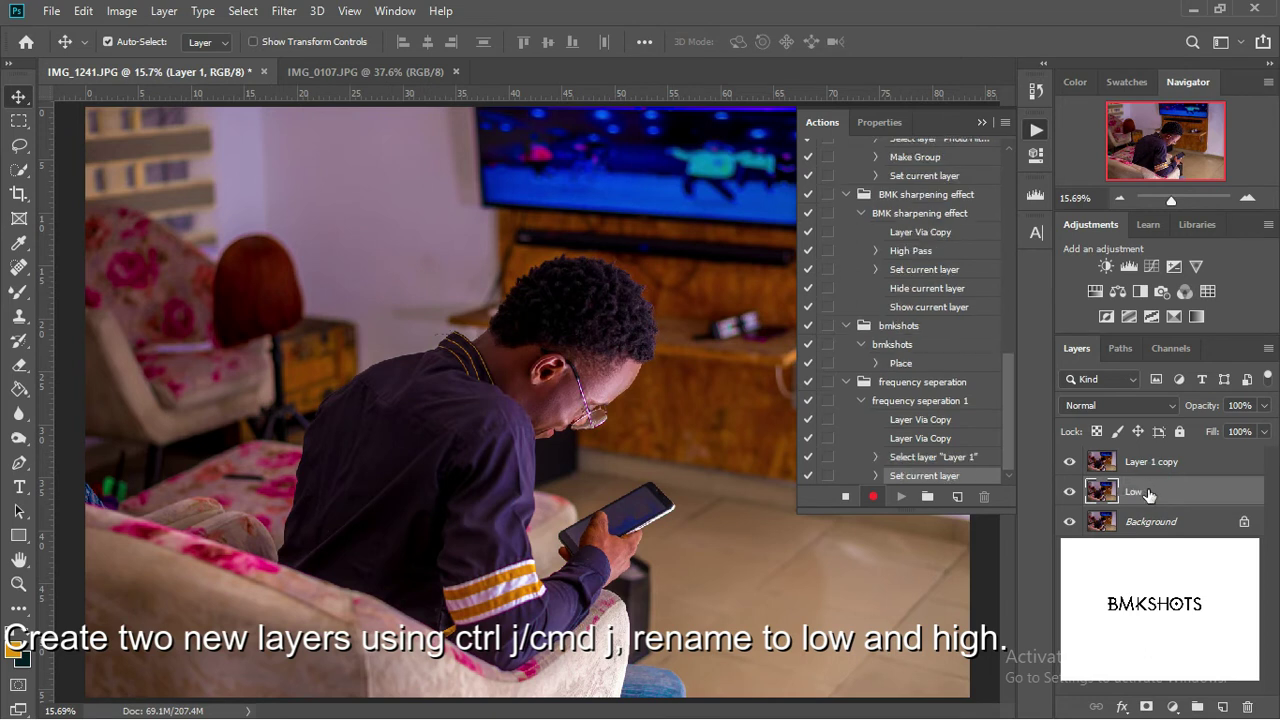
{"action": "double_click", "coordinate": [1168, 458]}
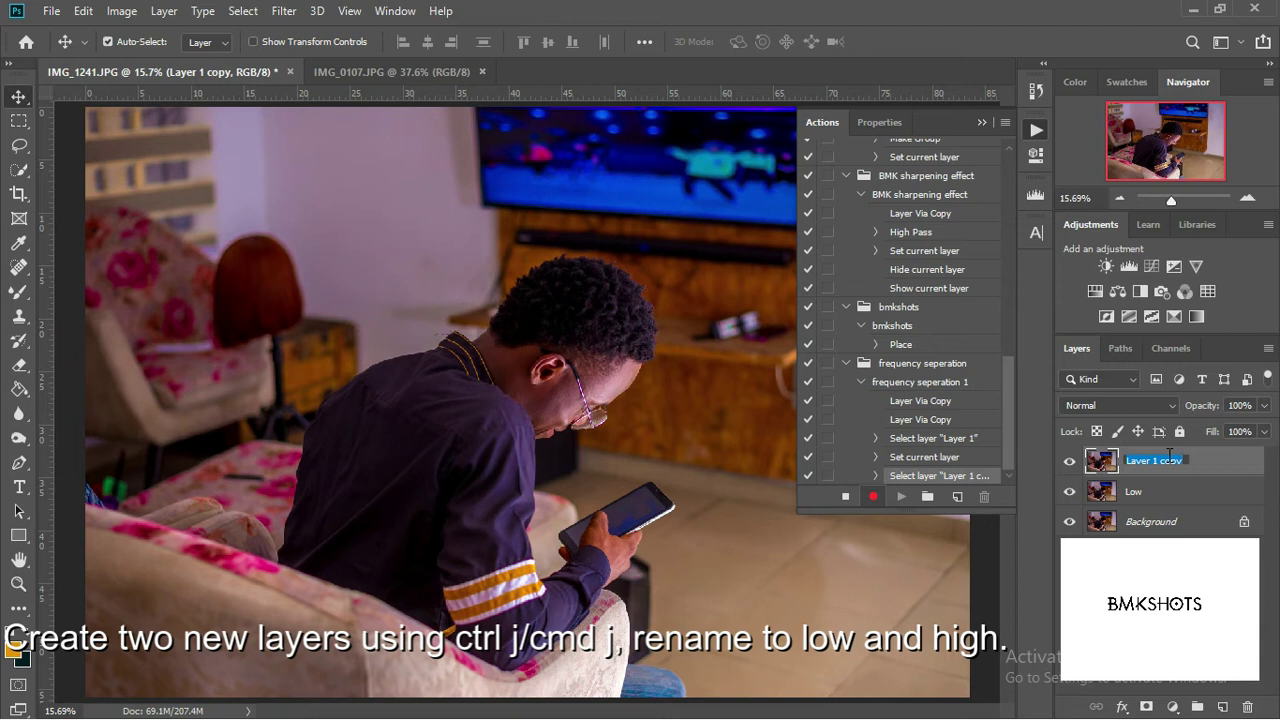
{"action": "type", "text": "High"}
{"action": "key", "text": "Return"}
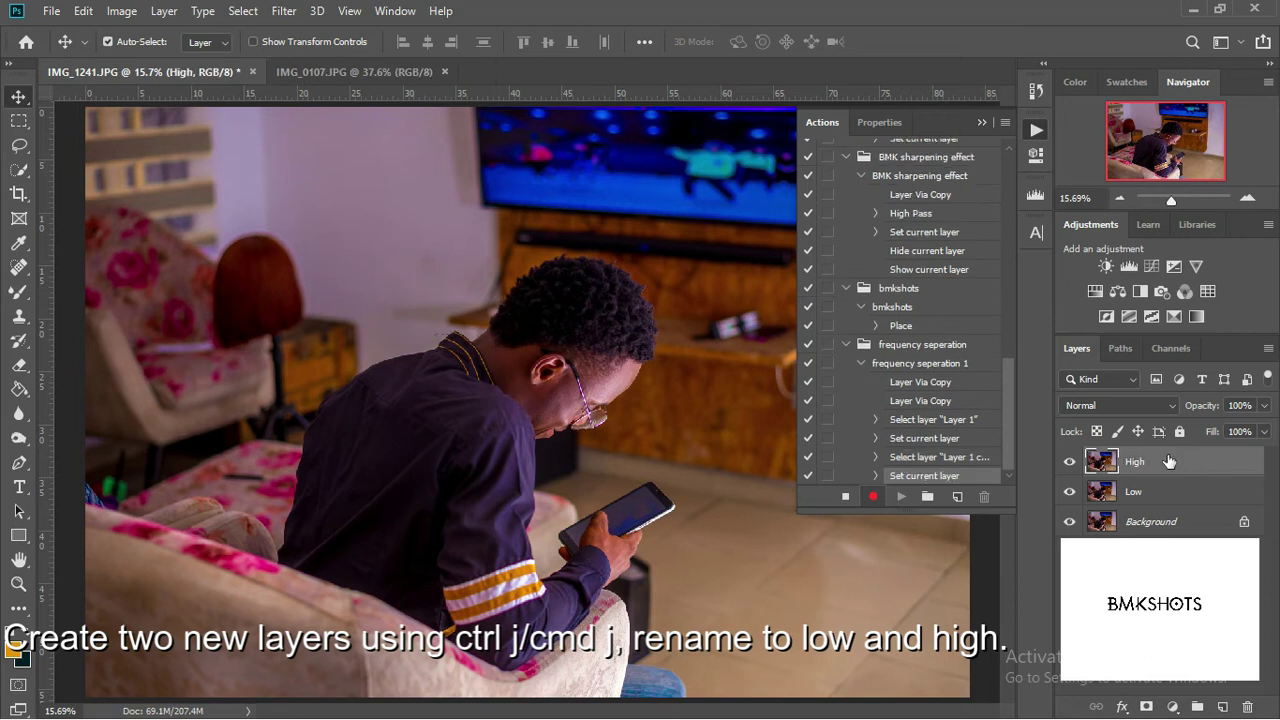
Apply a Gaussian Blur to the Low layer, then select the High layer
{"action": "left_click", "coordinate": [1164, 500]}
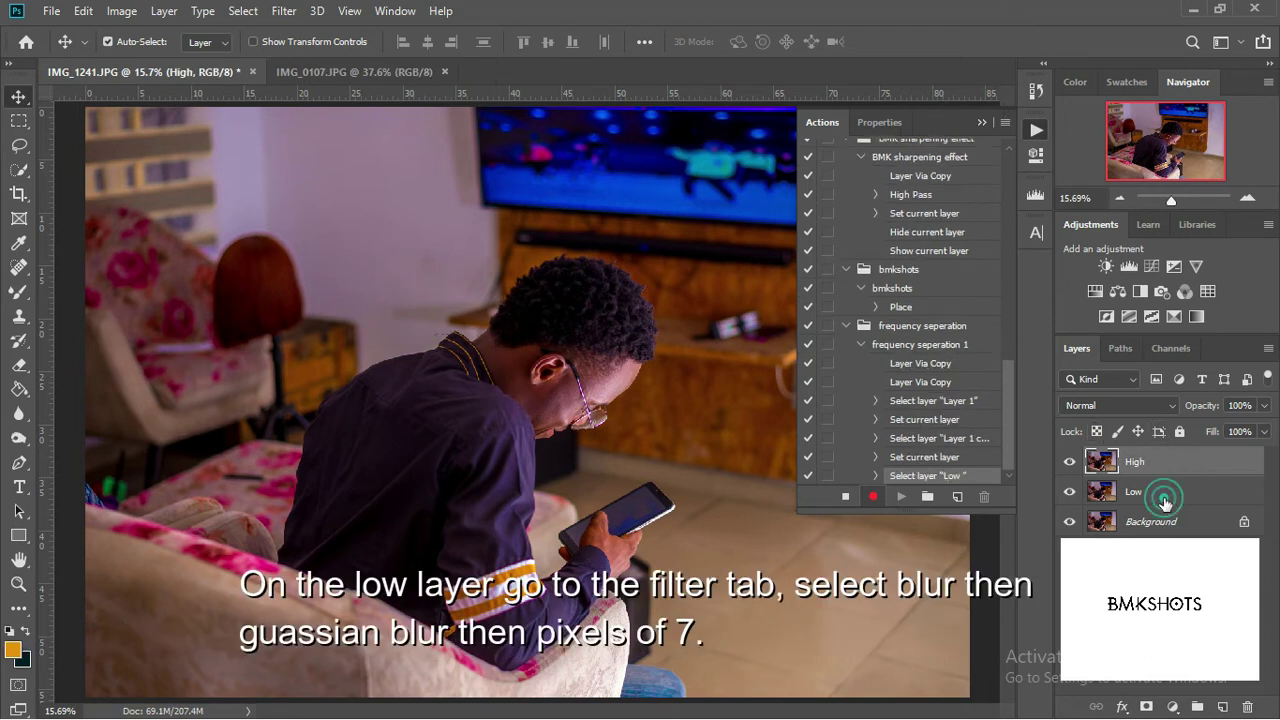
{"action": "left_click", "coordinate": [285, 12]}
{"action": "mouse_move", "coordinate": [294, 224]}
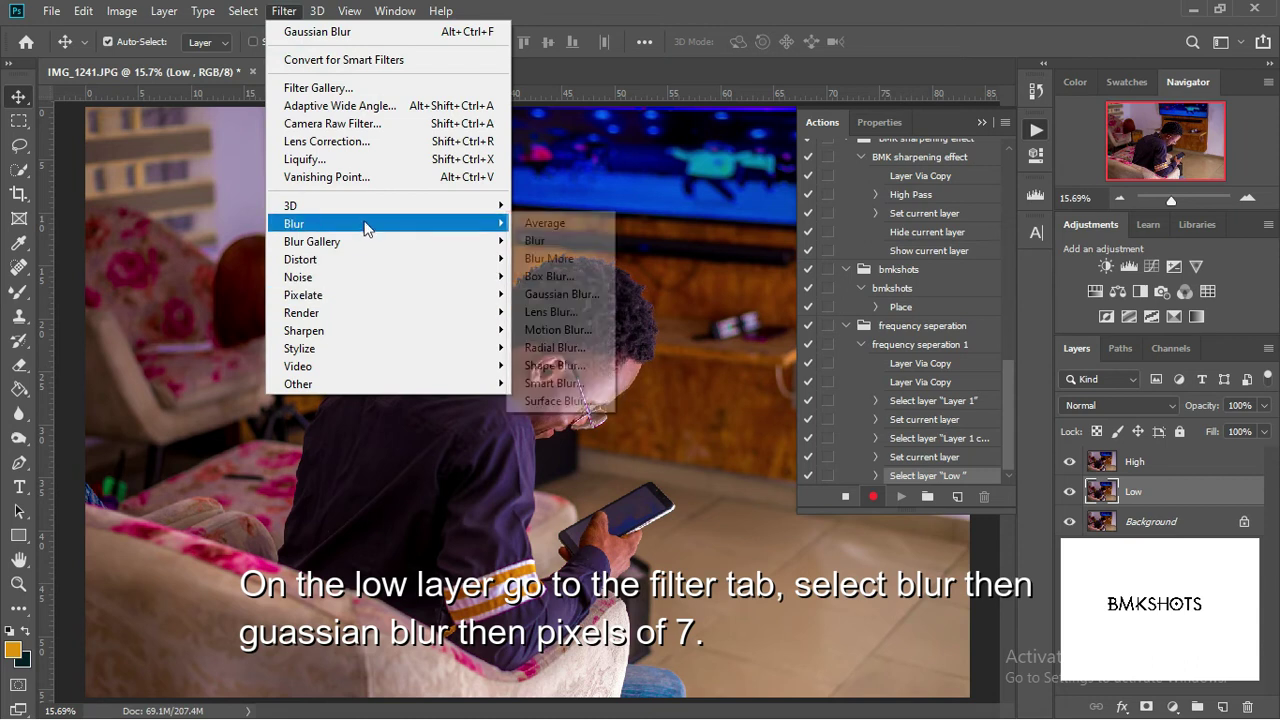
{"action": "left_click", "coordinate": [550, 291]}
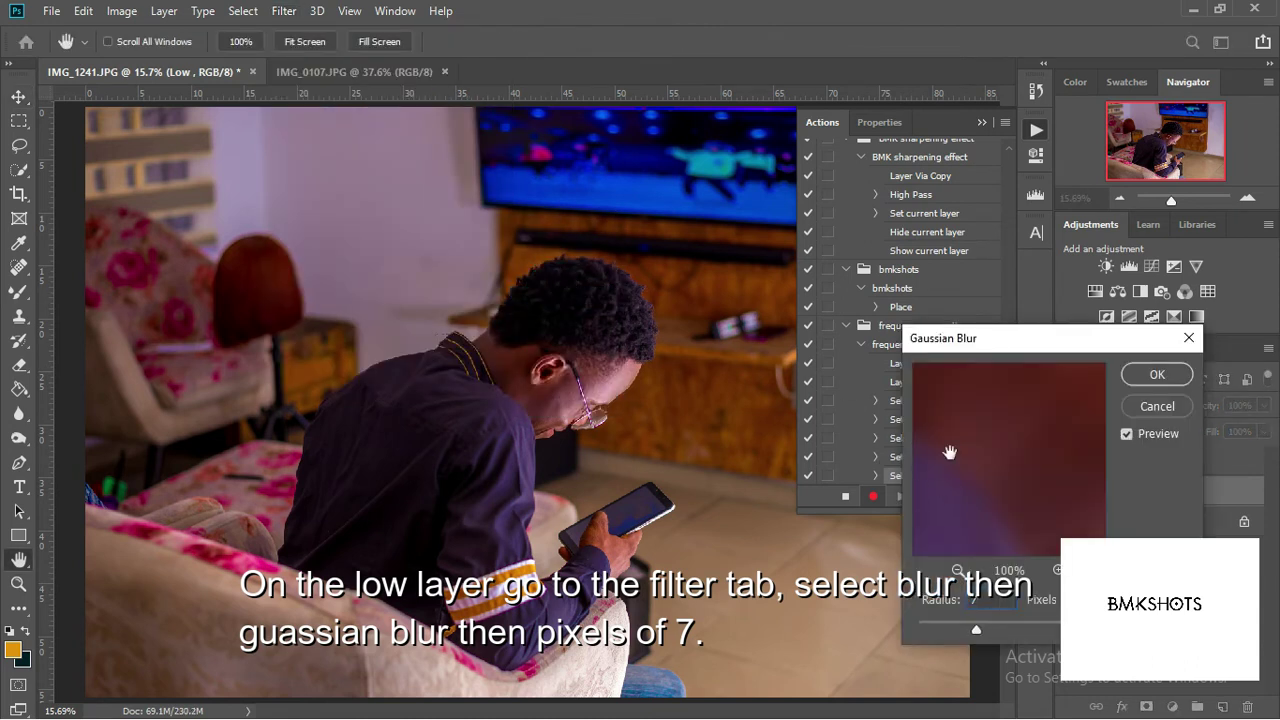
{"action": "key", "text": "Return"}
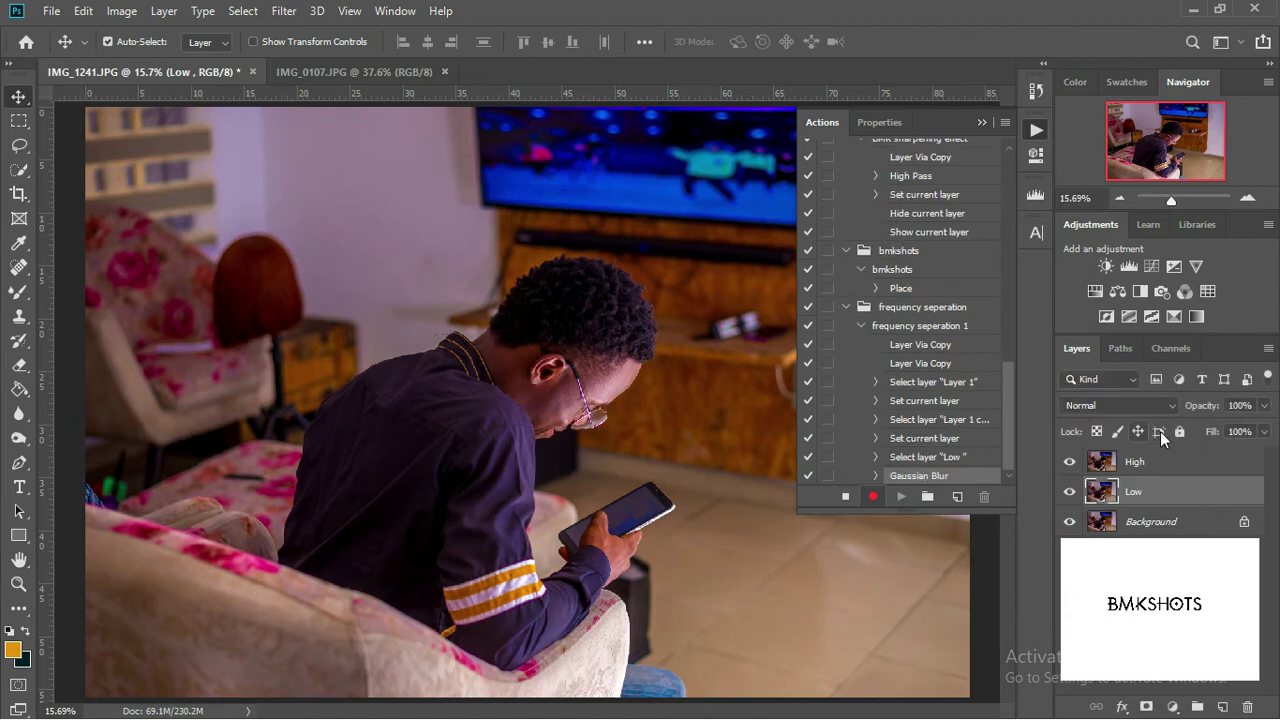
{"action": "left_click", "coordinate": [1135, 462]}
Apply Image onto High: Low layer, RGB channel, Subtract blending, scale 2, offset 128
{"action": "left_click", "coordinate": [121, 11]}
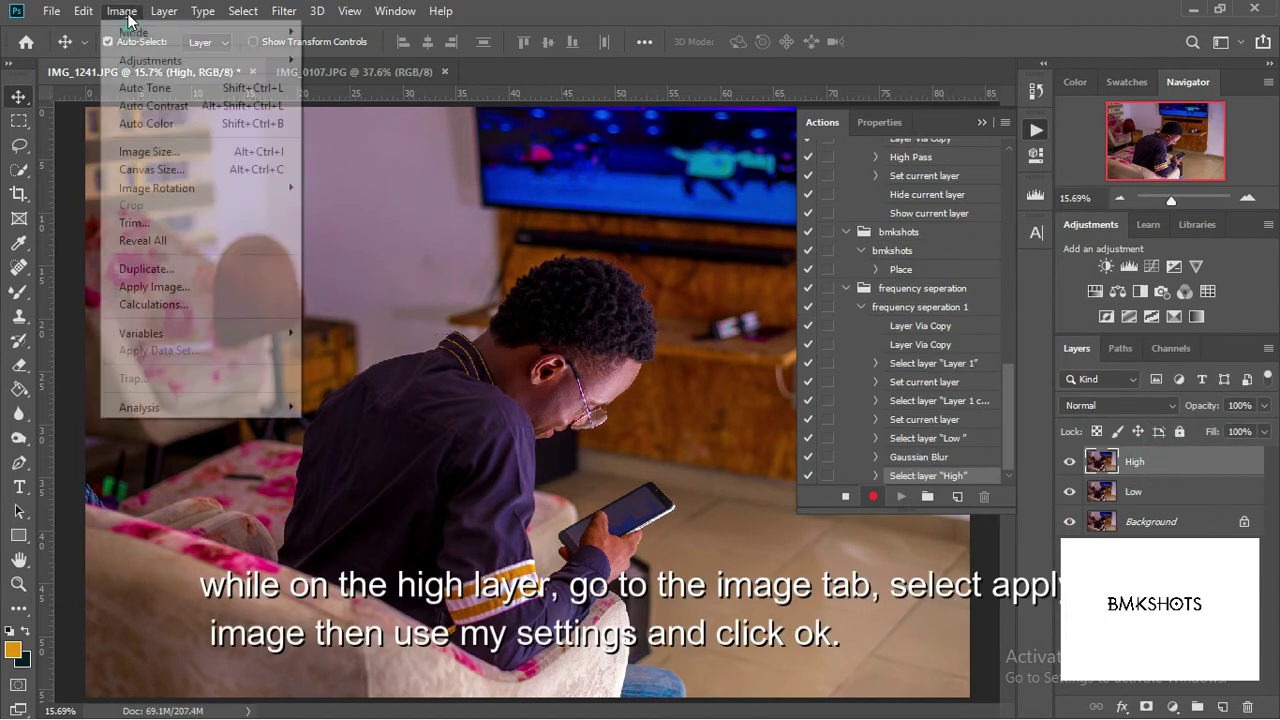
{"action": "left_click", "coordinate": [168, 287]}
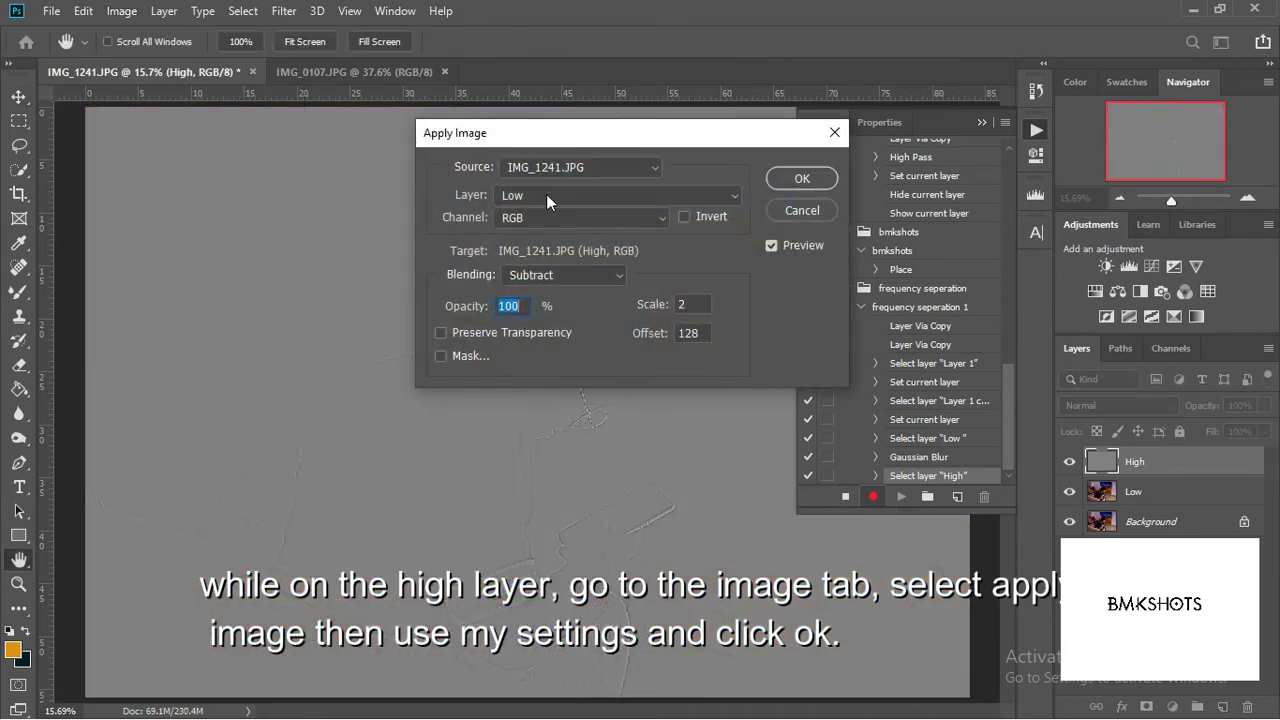
{"action": "left_click", "coordinate": [546, 194]}
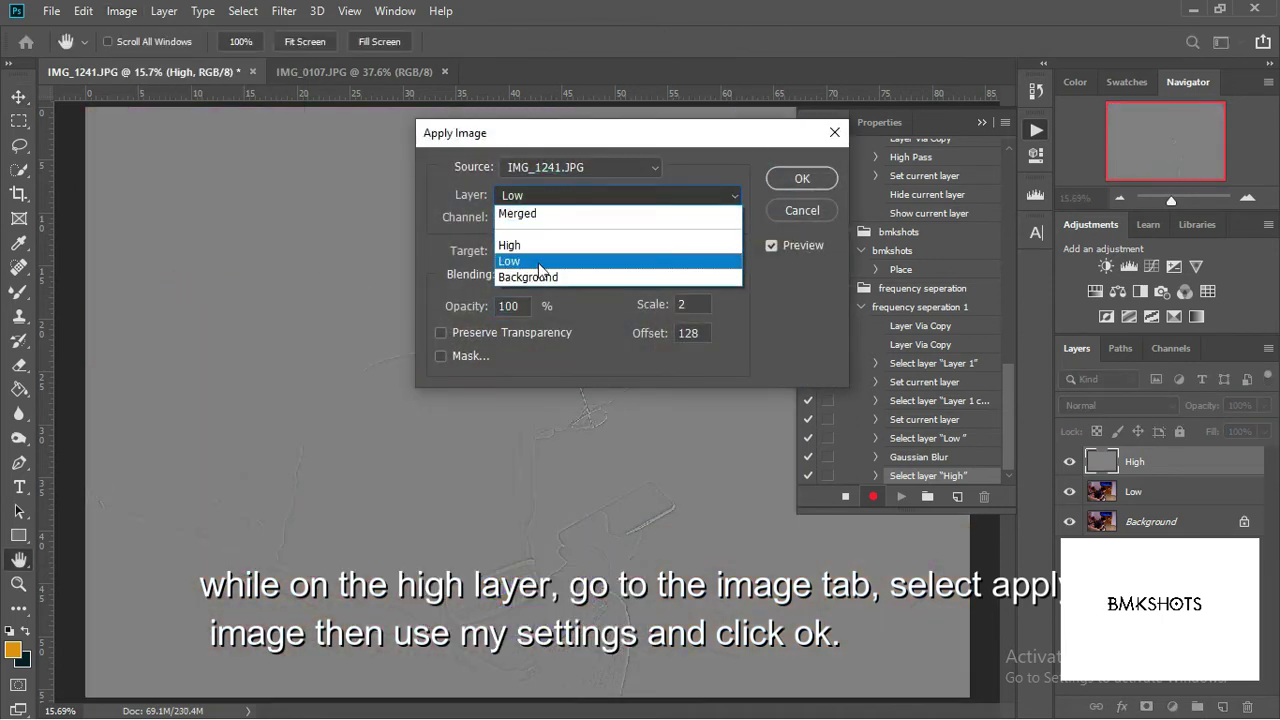
{"action": "left_click", "coordinate": [539, 263]}
{"action": "left_click", "coordinate": [540, 219]}
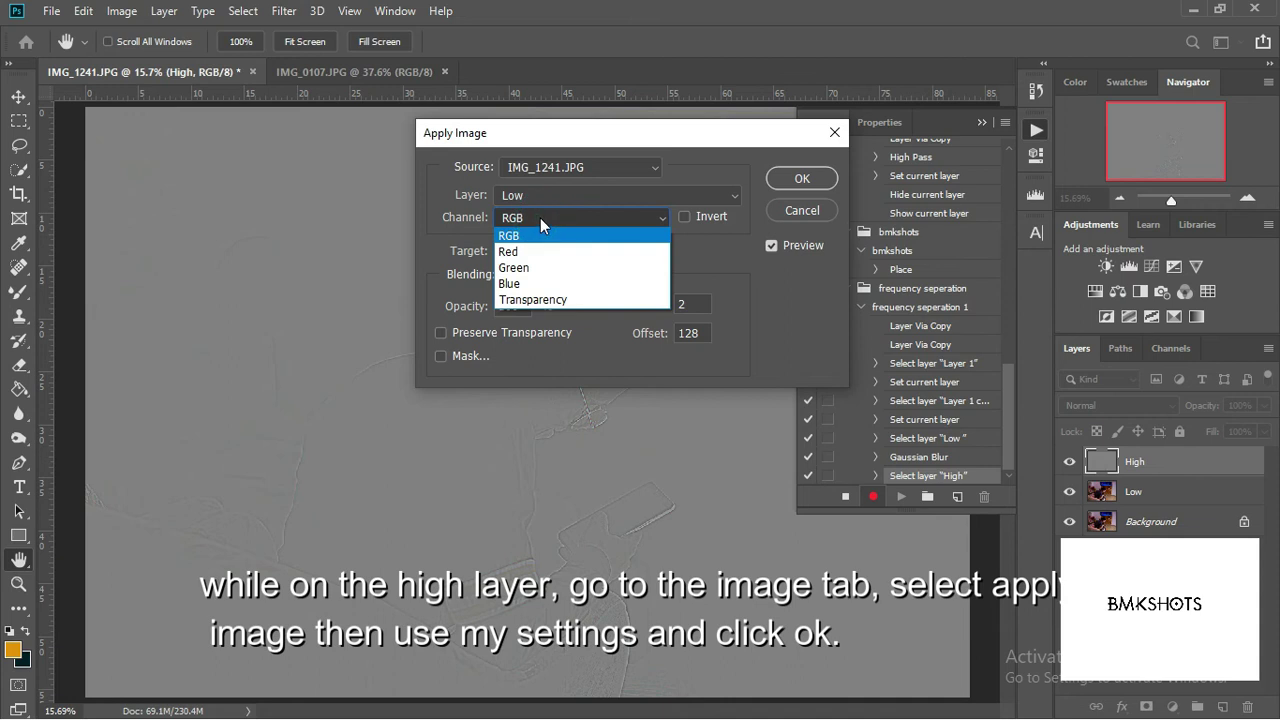
{"action": "left_click", "coordinate": [540, 218]}
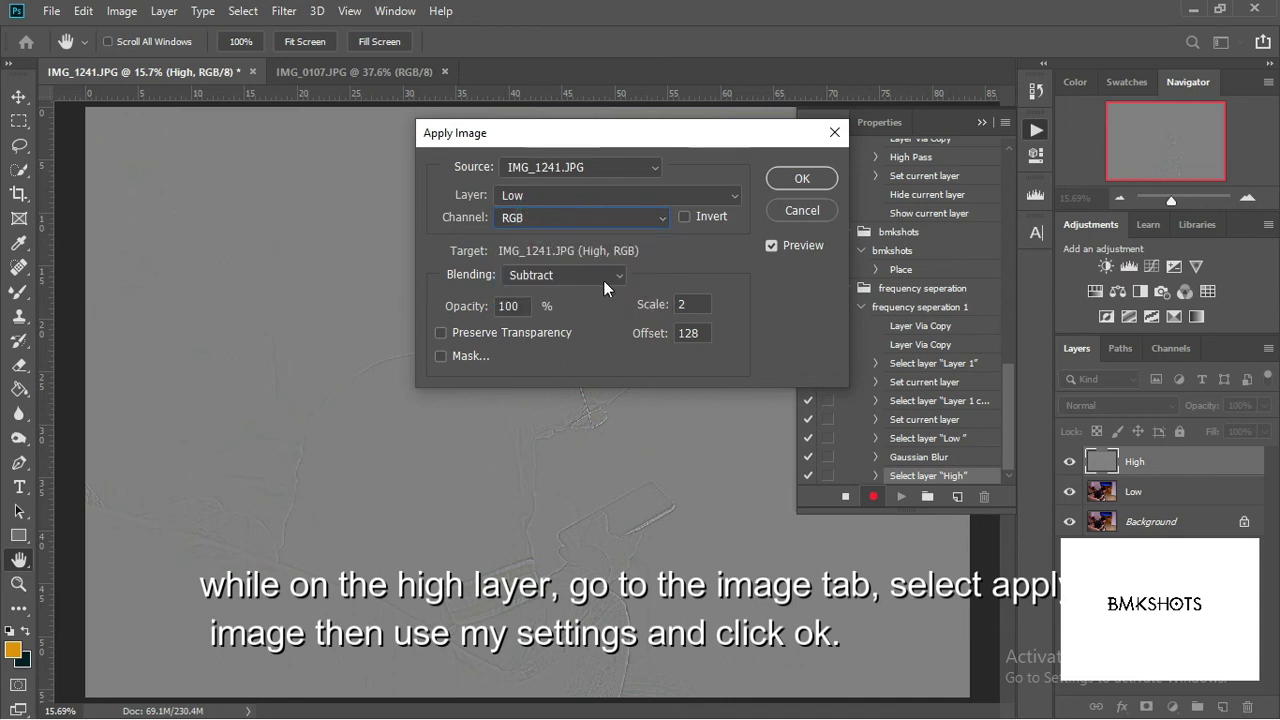
{"action": "left_click", "coordinate": [441, 353]}
{"action": "left_click", "coordinate": [771, 246]}
{"action": "left_click", "coordinate": [773, 179]}
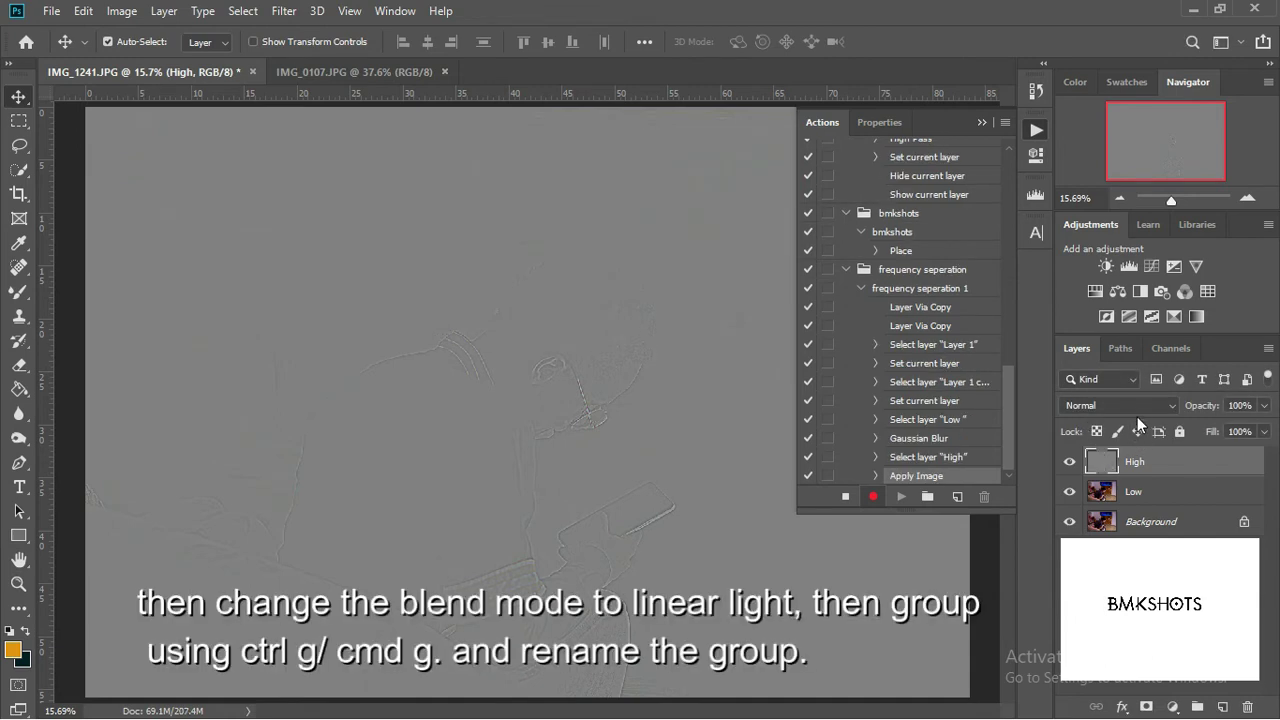
Set the High layer's blend mode to Linear Light
{"action": "left_click", "coordinate": [1137, 411]}
{"action": "left_click", "coordinate": [1130, 532]}
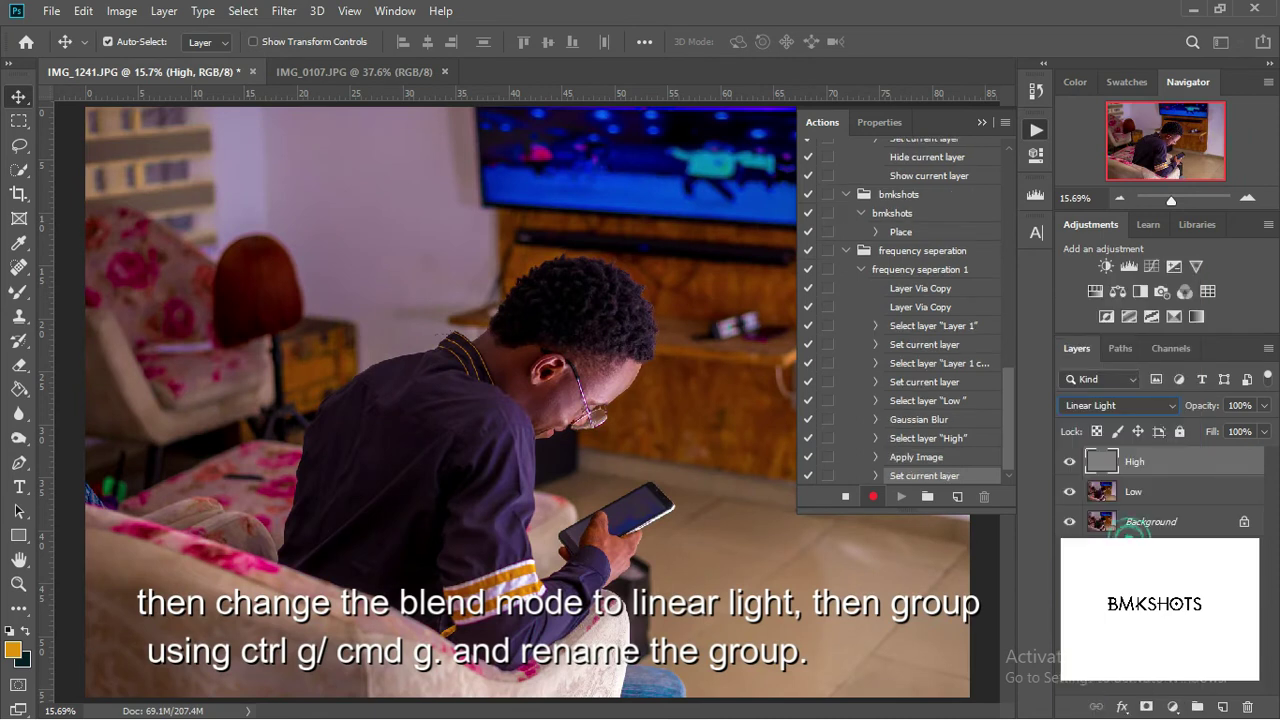
{"action": "left_click", "coordinate": [1158, 491]}
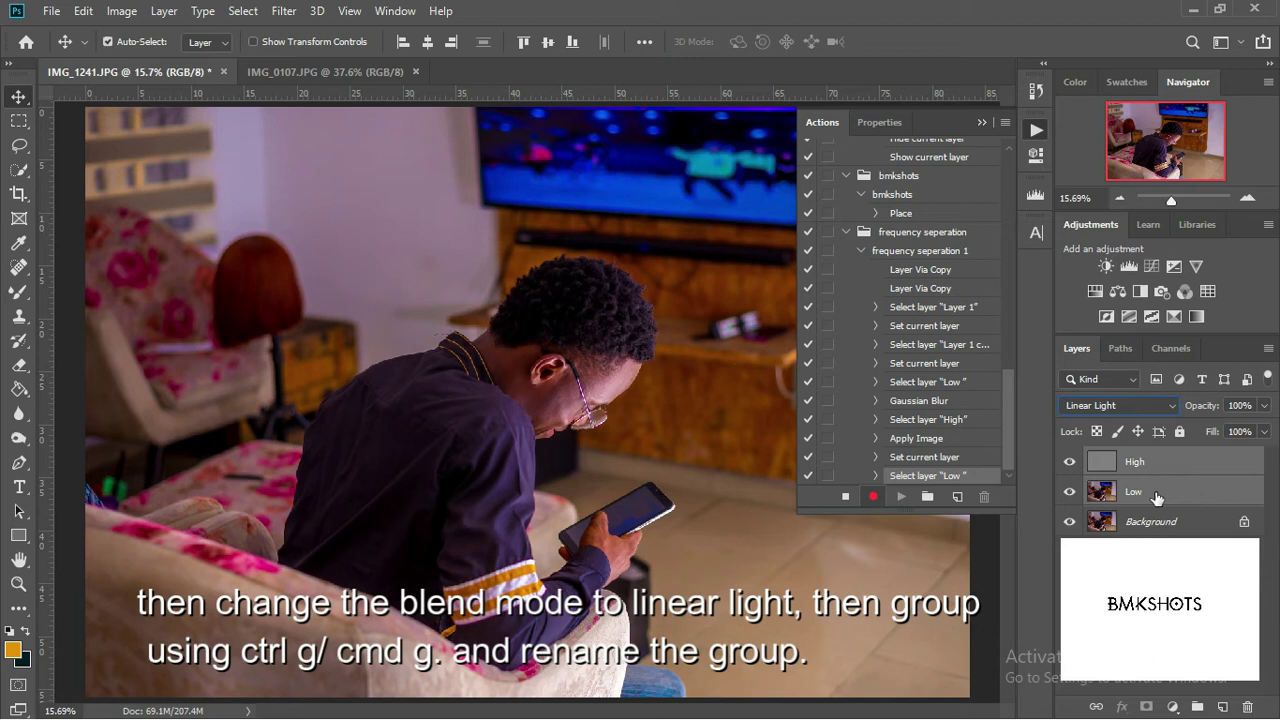
Group High and Low into a group named 'Frequency seperation'
{"action": "right_click", "coordinate": [1156, 491]}
{"action": "key", "text": "ctrl+g"}
{"action": "double_click", "coordinate": [1136, 460]}
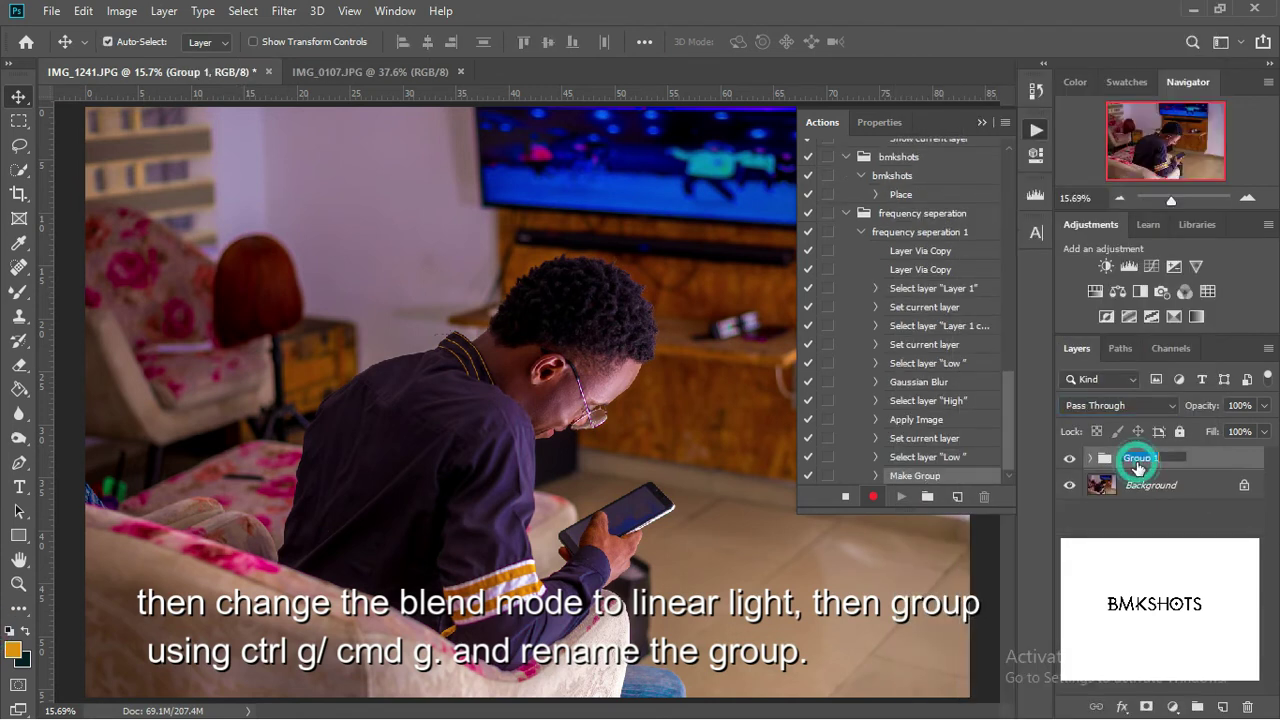
{"action": "type", "text": "F"}
{"action": "key", "text": "Return"}
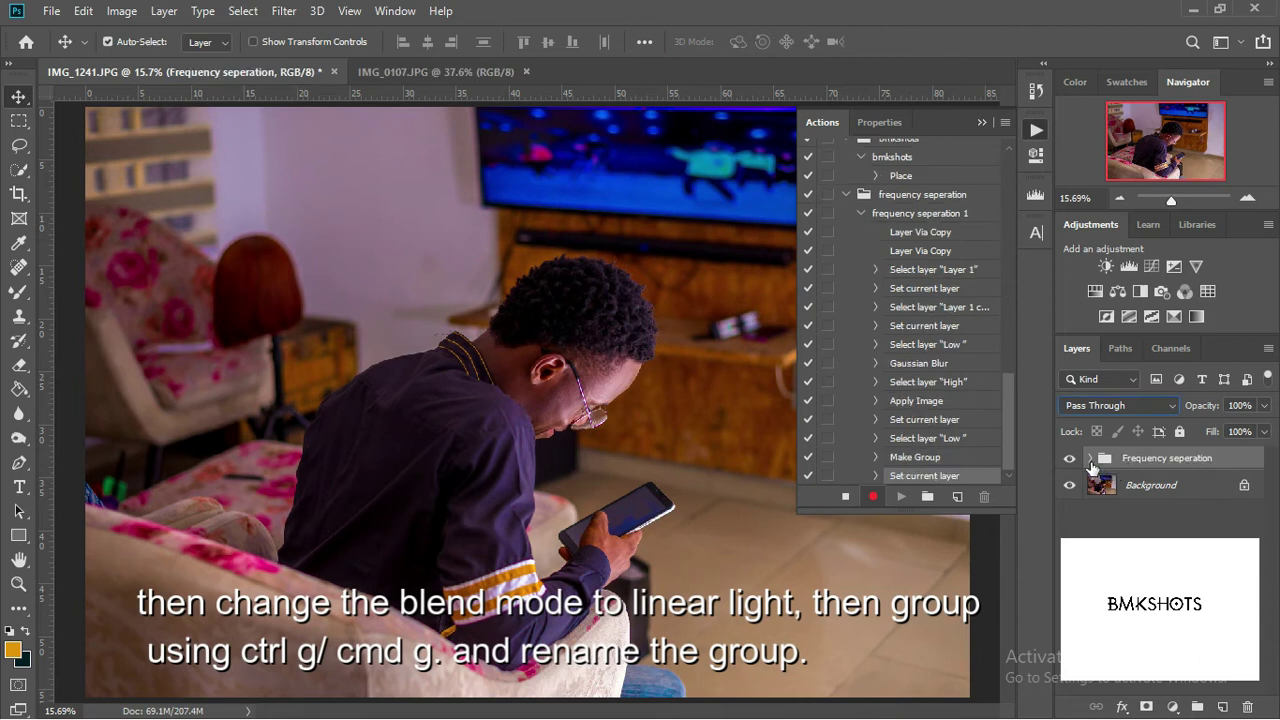
{"action": "left_click", "coordinate": [1089, 460]}
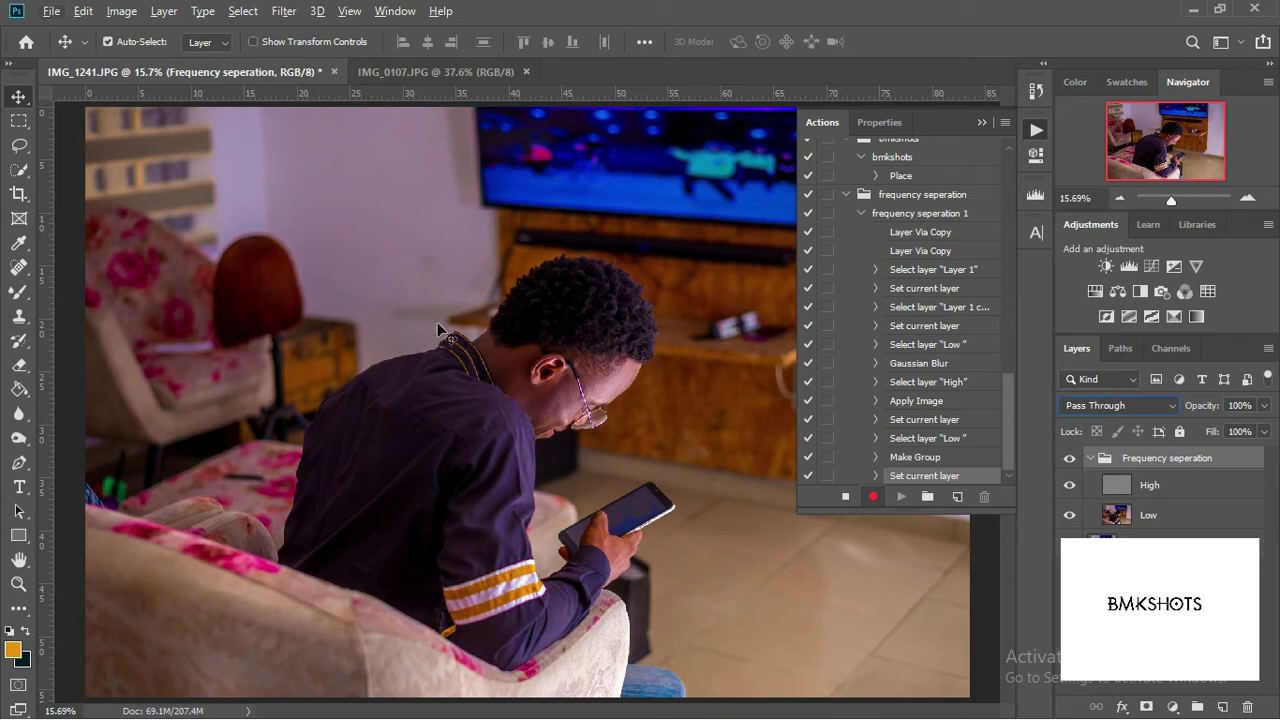
Pick the Lasso tool, zoom in, and stop recording the action
{"action": "left_click", "coordinate": [19, 145]}
{"action": "scroll", "coordinate": [646, 380], "scroll_direction": "up", "scroll_amount": 3, "text": "alt"}
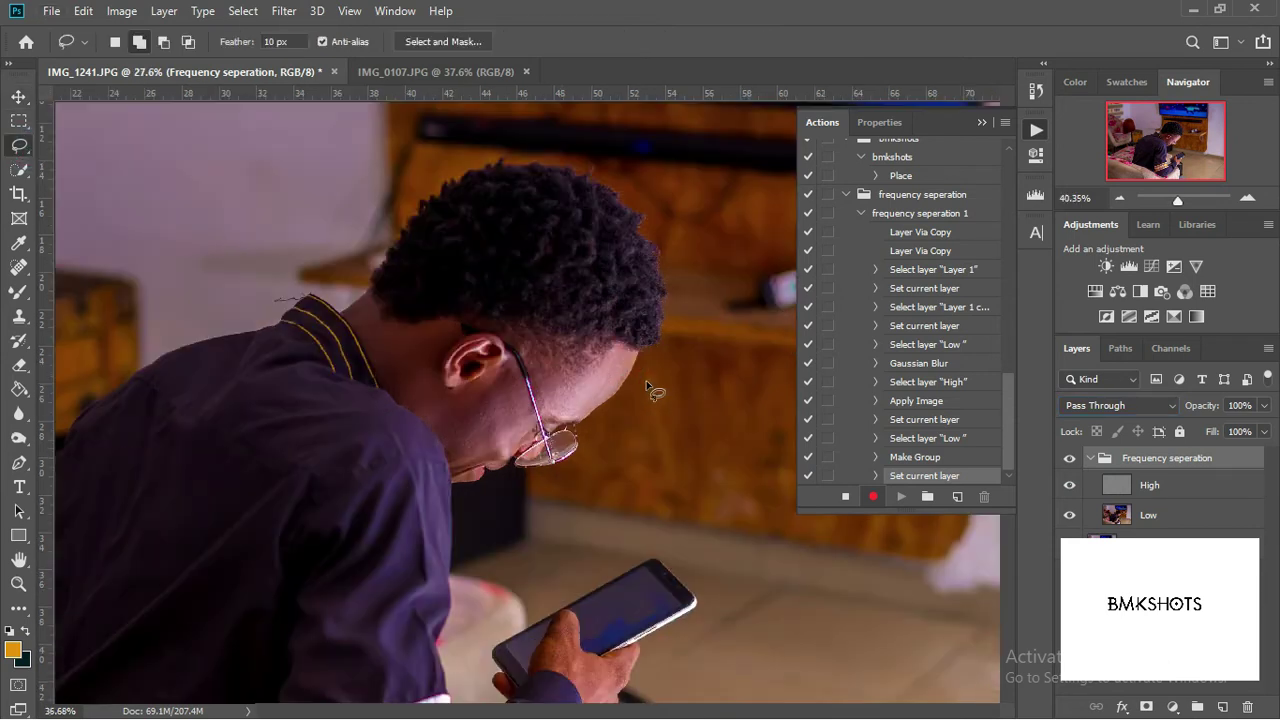
{"action": "scroll", "coordinate": [646, 380], "scroll_direction": "up", "scroll_amount": 2}
{"action": "scroll", "coordinate": [646, 380], "scroll_direction": "up", "scroll_amount": 2}
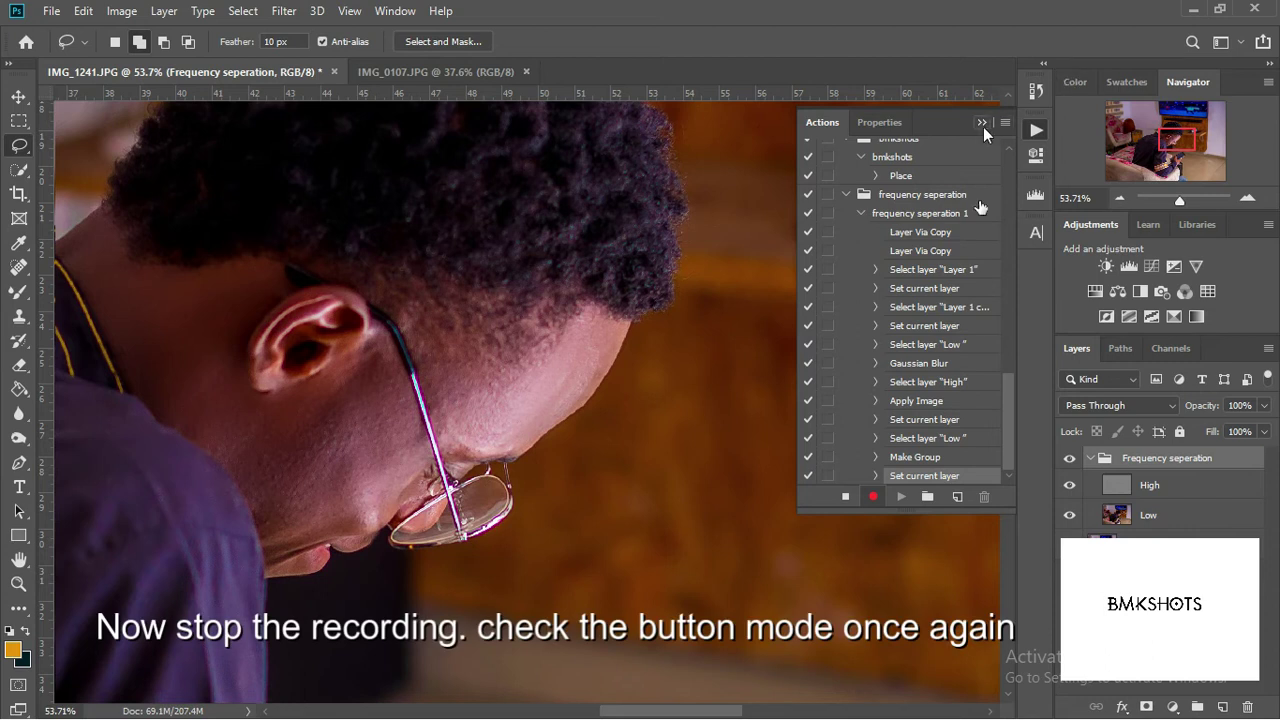
{"action": "left_click", "coordinate": [846, 497]}
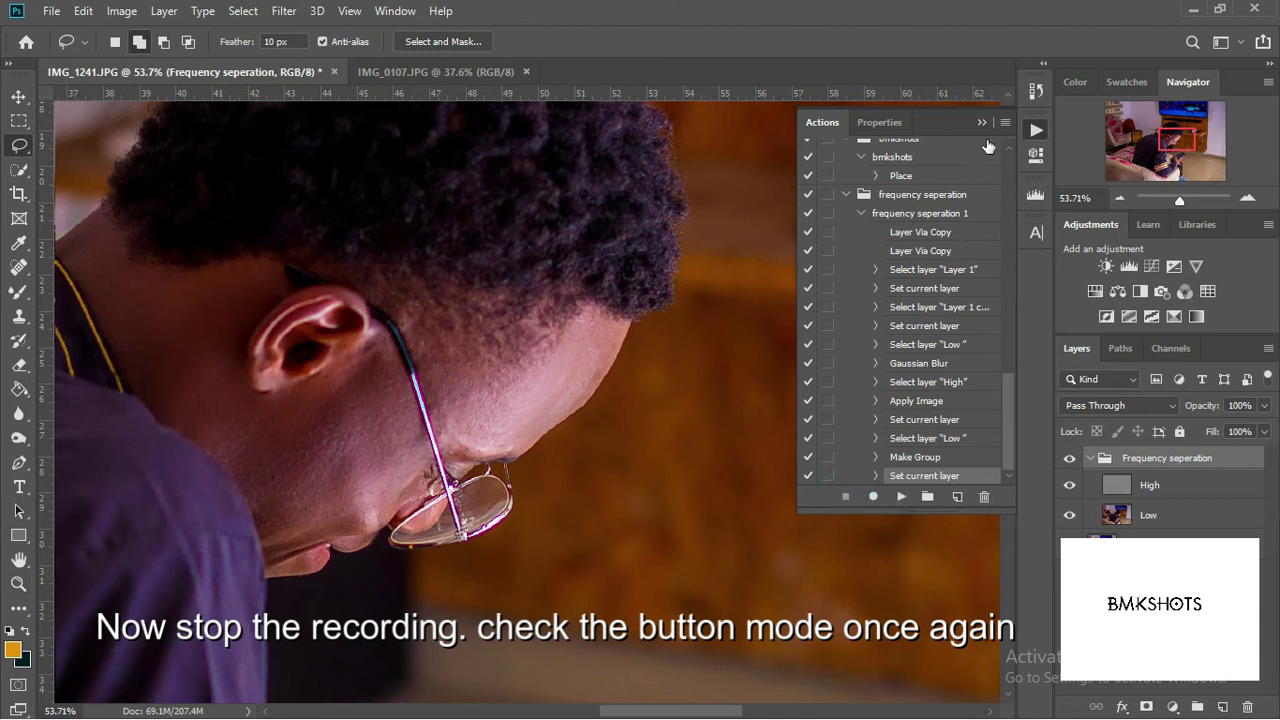
Show the actions in Button Mode and delete the Frequency seperation group
{"action": "left_click", "coordinate": [982, 122]}
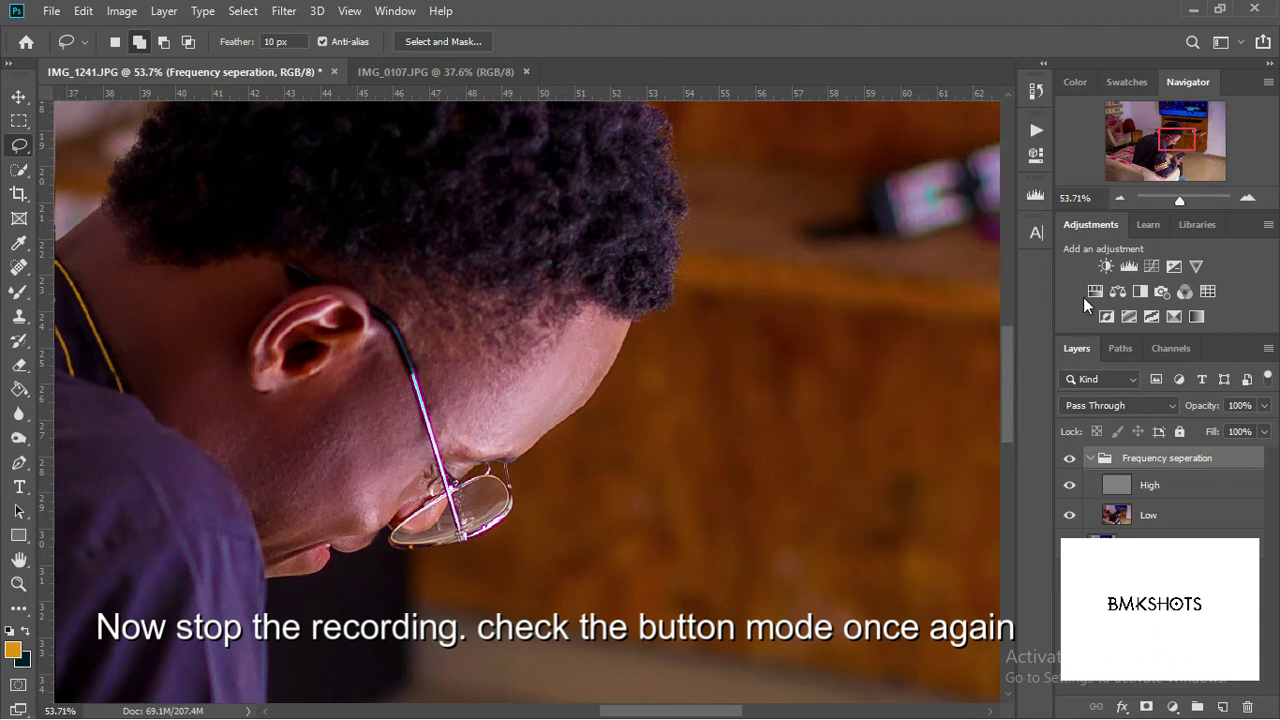
{"action": "left_click", "coordinate": [1037, 131]}
{"action": "left_click", "coordinate": [1004, 122]}
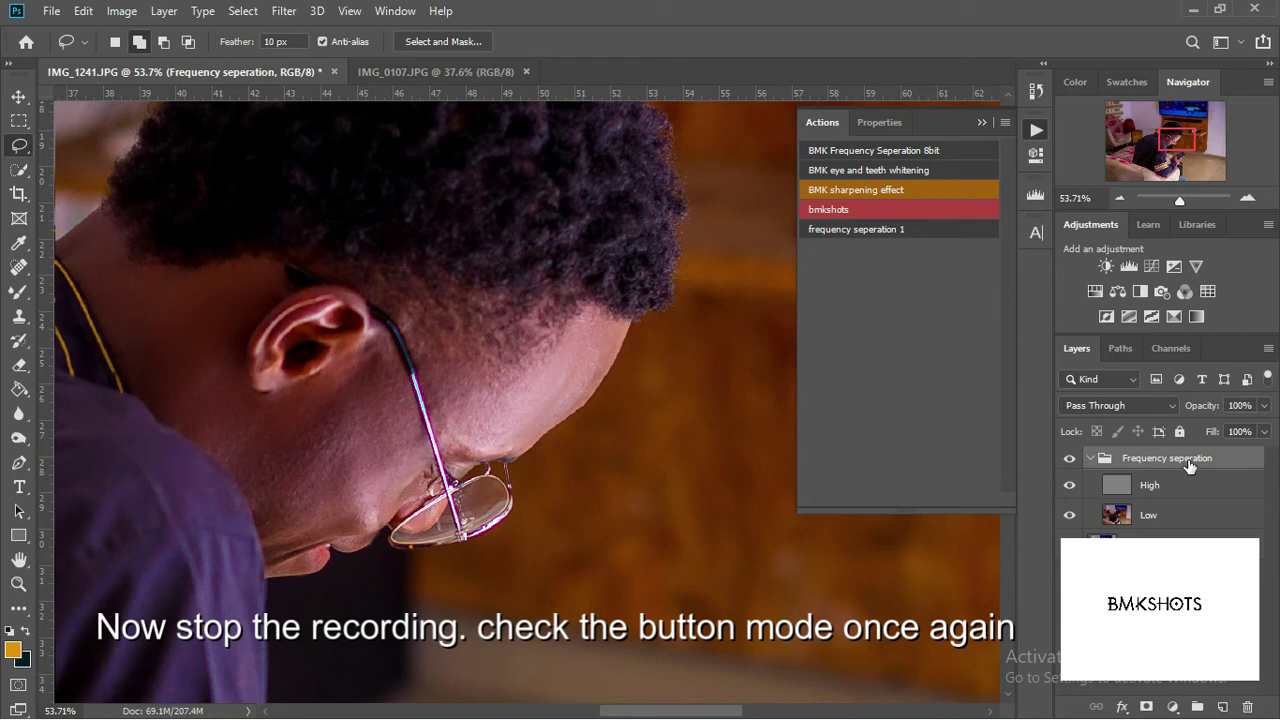
{"action": "key", "text": "Delete"}
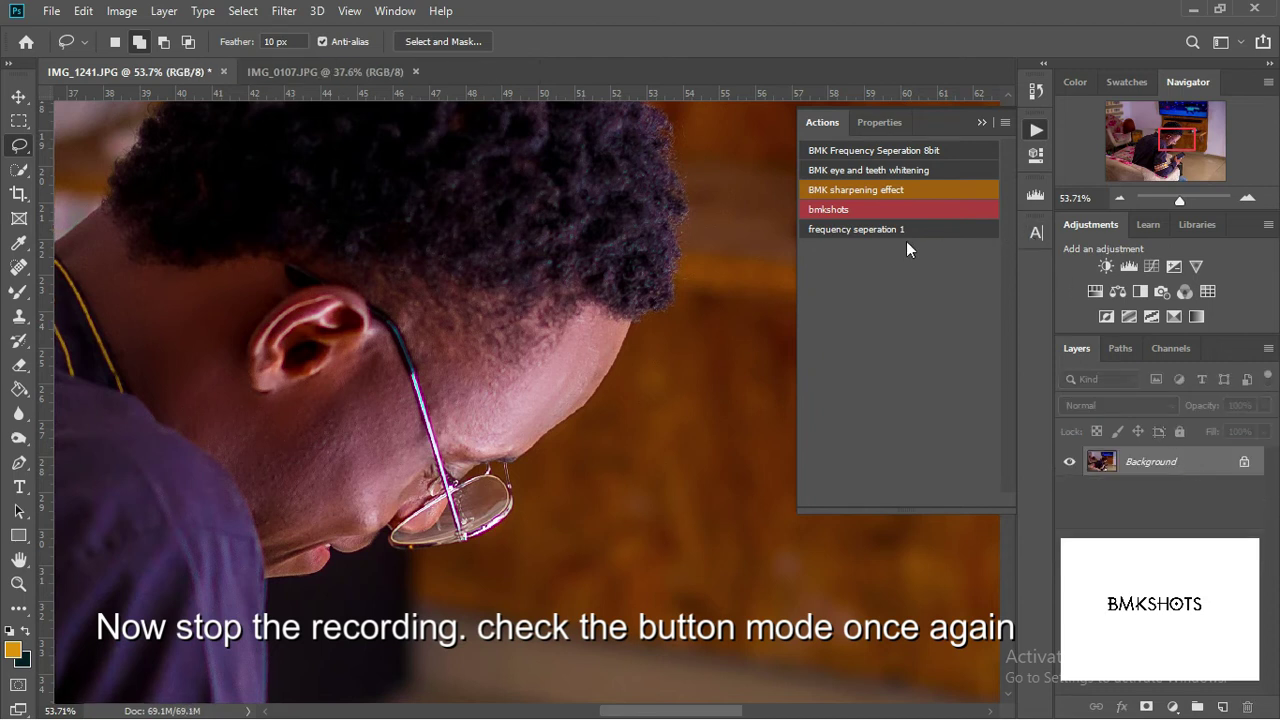
Play 'frequency seperation 1', expand the rebuilt group, and select its Low layer
{"action": "left_click", "coordinate": [907, 230]}
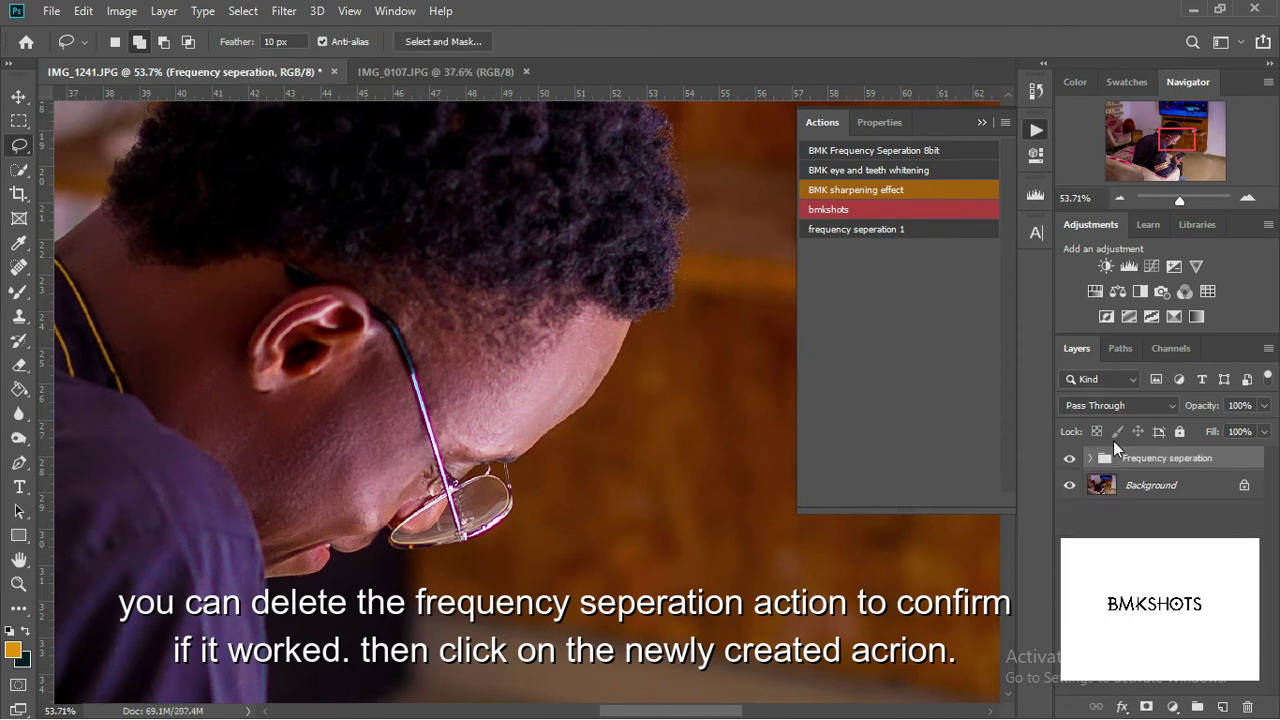
{"action": "left_click", "coordinate": [1090, 458]}
{"action": "left_click", "coordinate": [1167, 516]}
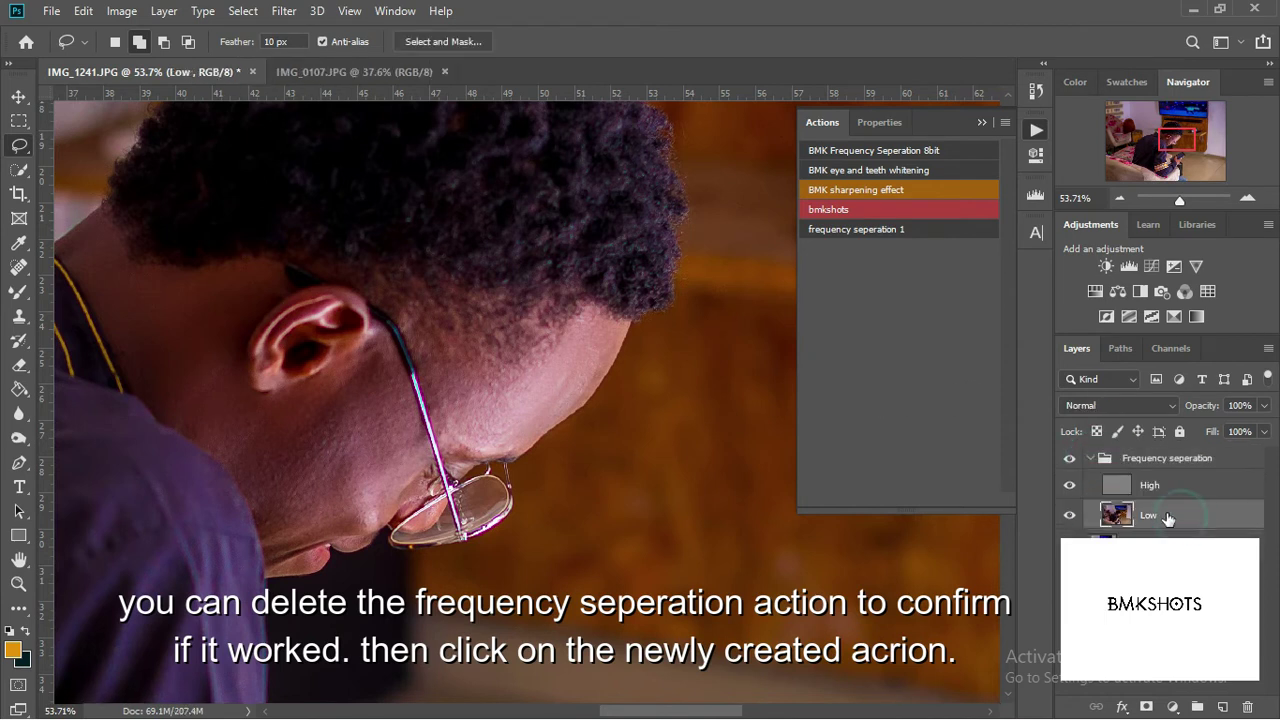
{"action": "key", "text": "ctrl+r"}
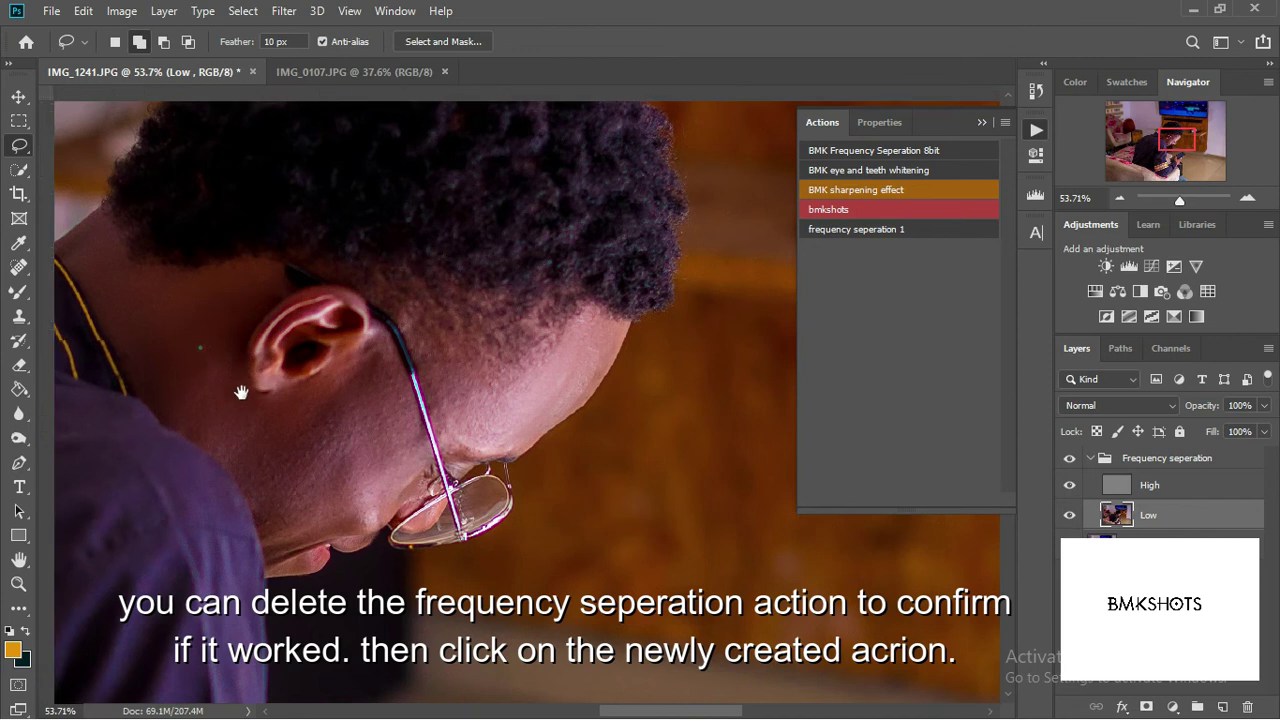
{"action": "key", "text": "ctrl+r"}
{"action": "scroll", "coordinate": [413, 468], "scroll_direction": "up", "scroll_amount": 2}
Lasso the cheek and neck skin on Low and give it a 7.0-pixel Gaussian Blur
{"action": "mouse_move", "coordinate": [425, 383]}
{"action": "left_mouse_down"}
{"action": "mouse_move", "coordinate": [213, 441]}
{"action": "mouse_move", "coordinate": [447, 609]}
{"action": "mouse_move", "coordinate": [430, 392]}
{"action": "left_mouse_up"}
{"action": "left_click_drag", "start_coordinate": [738, 351], "coordinate": [652, 503]}
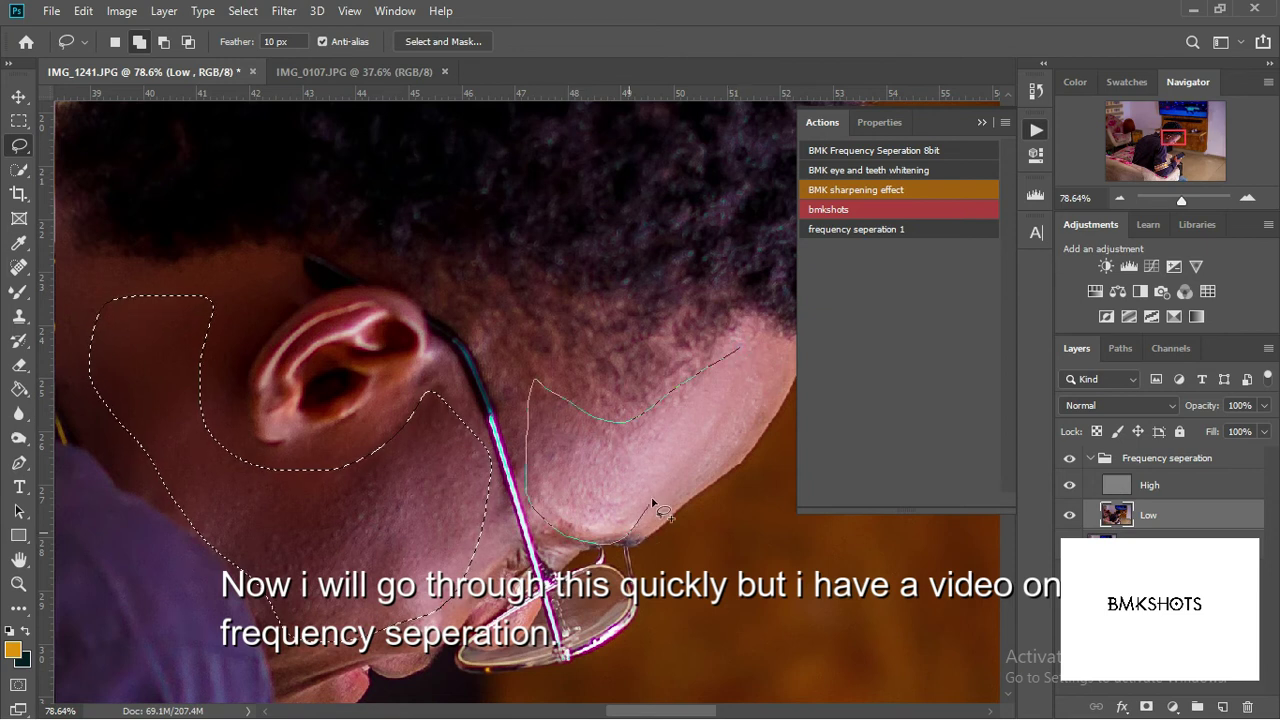
{"action": "left_click_drag", "start_coordinate": [652, 503], "coordinate": [636, 506]}
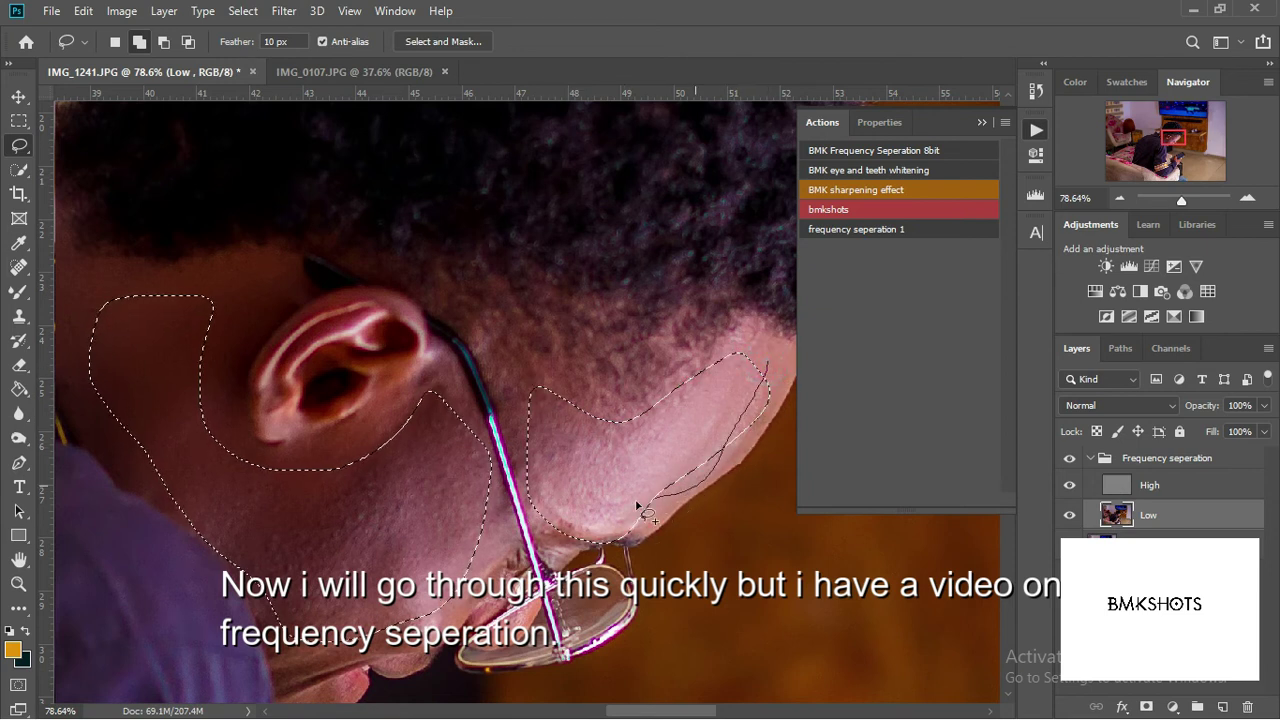
{"action": "left_click", "coordinate": [981, 122]}
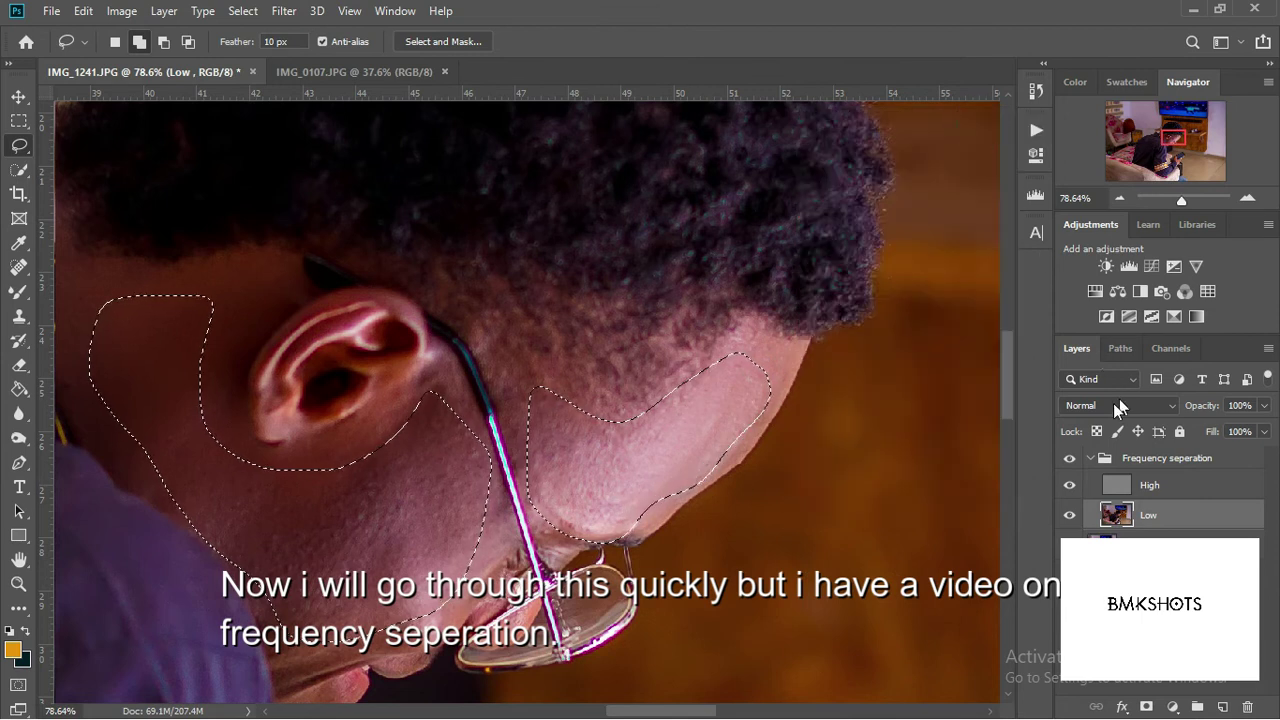
{"action": "left_click", "coordinate": [284, 11]}
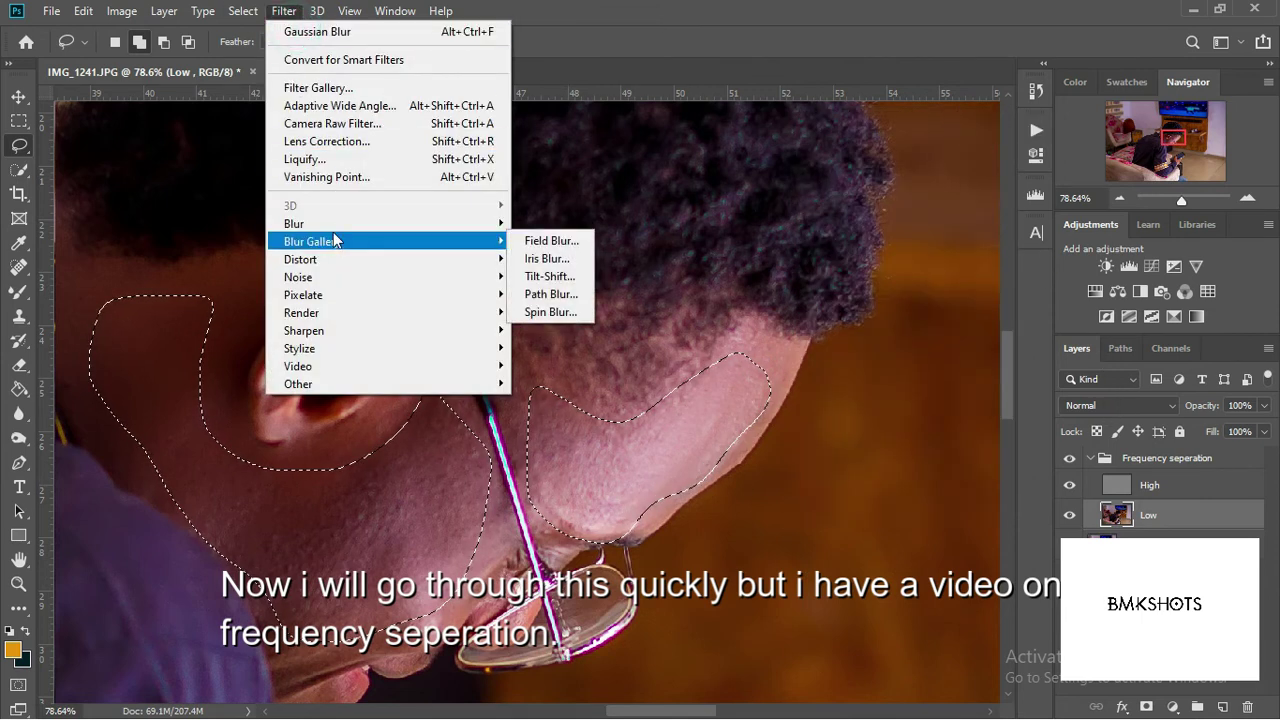
{"action": "mouse_move", "coordinate": [294, 223]}
{"action": "left_click", "coordinate": [573, 294]}
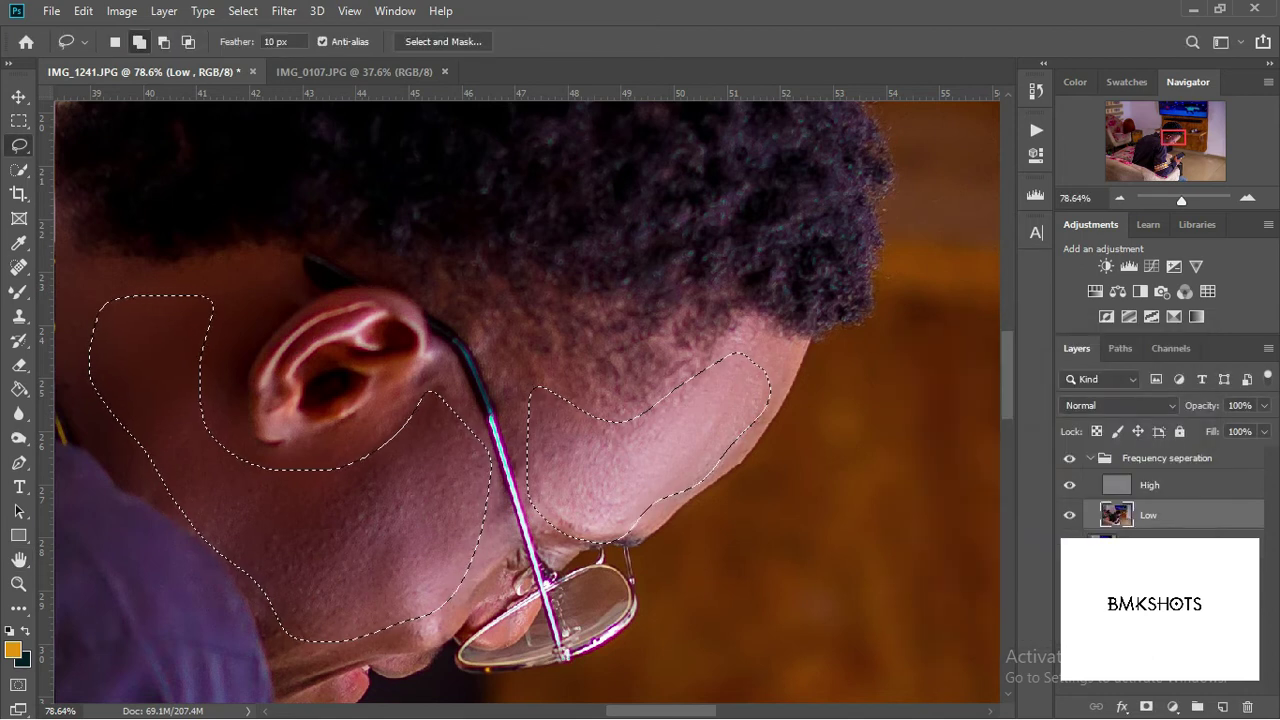
{"action": "left_click", "coordinate": [1160, 487]}
Deselect the skin, then clone clean skin over a cheek blemish on the High layer
{"action": "left_click", "coordinate": [507, 373]}
{"action": "left_click", "coordinate": [17, 318]}
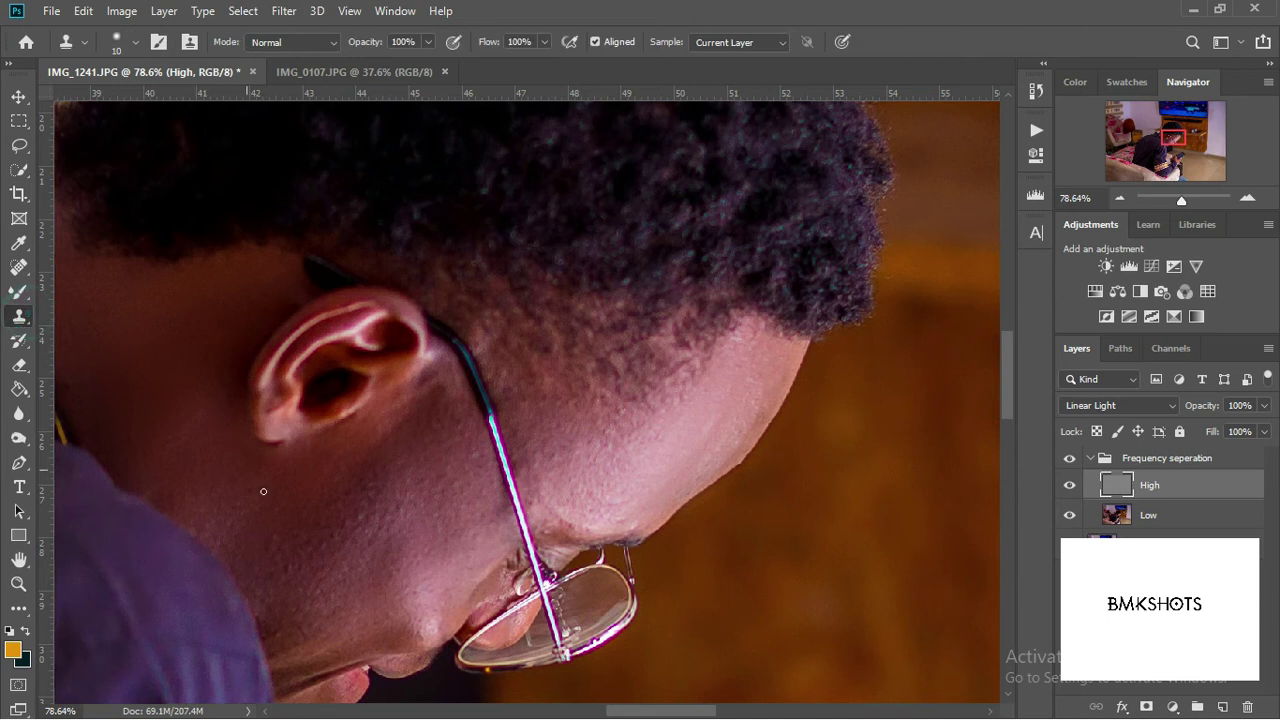
{"action": "scroll", "coordinate": [376, 503], "scroll_direction": "up", "scroll_amount": 3}
{"action": "scroll", "coordinate": [377, 502], "scroll_direction": "up", "scroll_amount": 3}
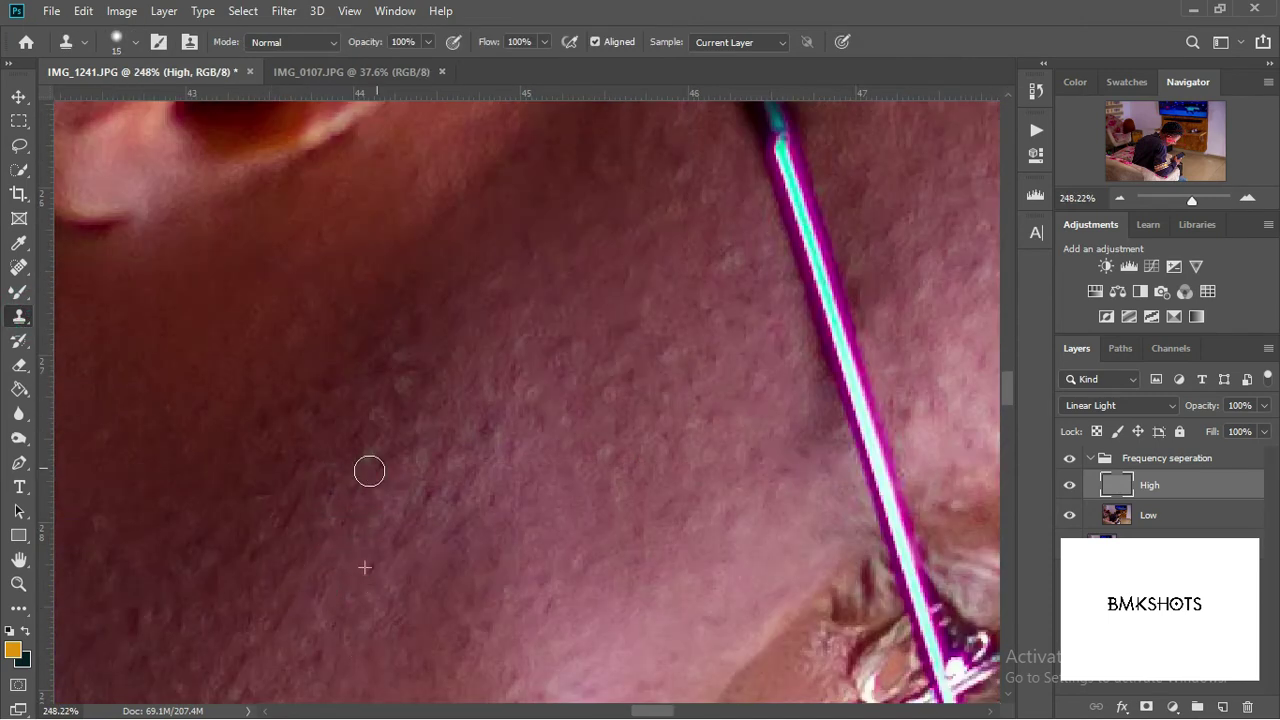
{"action": "scroll", "coordinate": [400, 468], "scroll_direction": "down", "scroll_amount": 2}
{"action": "scroll", "coordinate": [450, 490], "scroll_direction": "left", "scroll_amount": 2}
{"action": "left_click", "coordinate": [428, 553]}
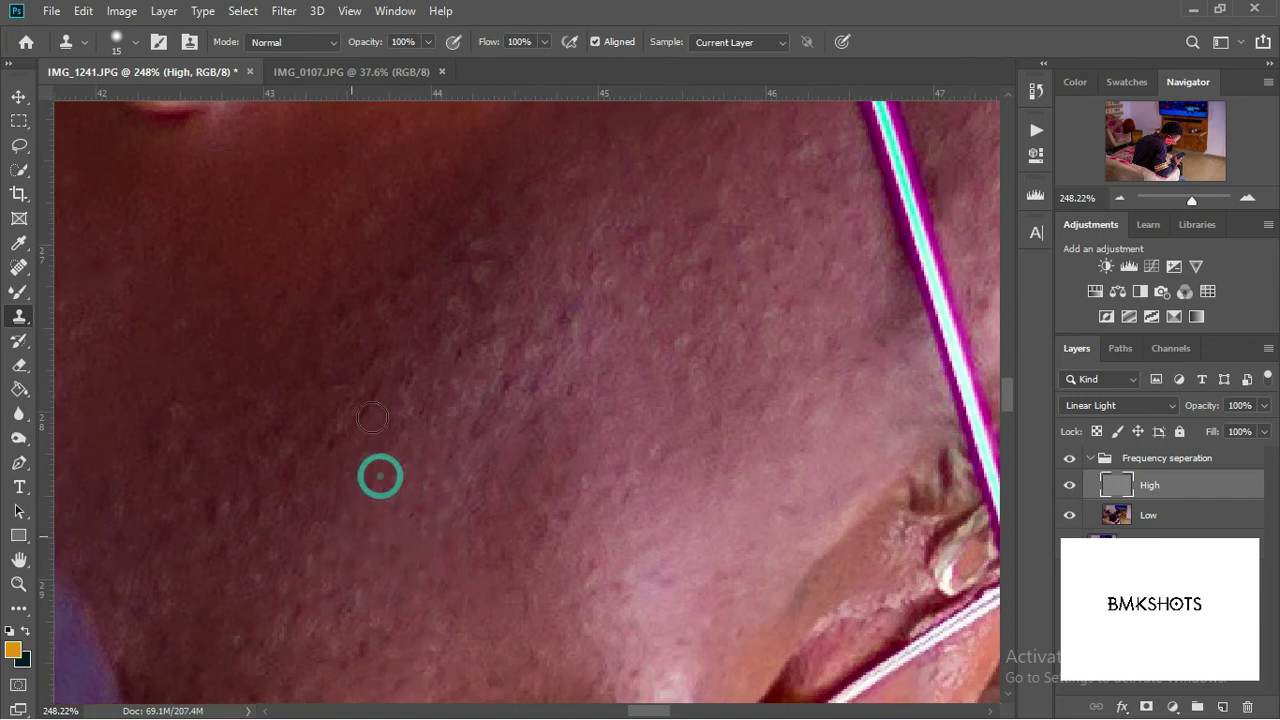
{"action": "left_click_drag", "start_coordinate": [413, 391], "coordinate": [377, 429]}
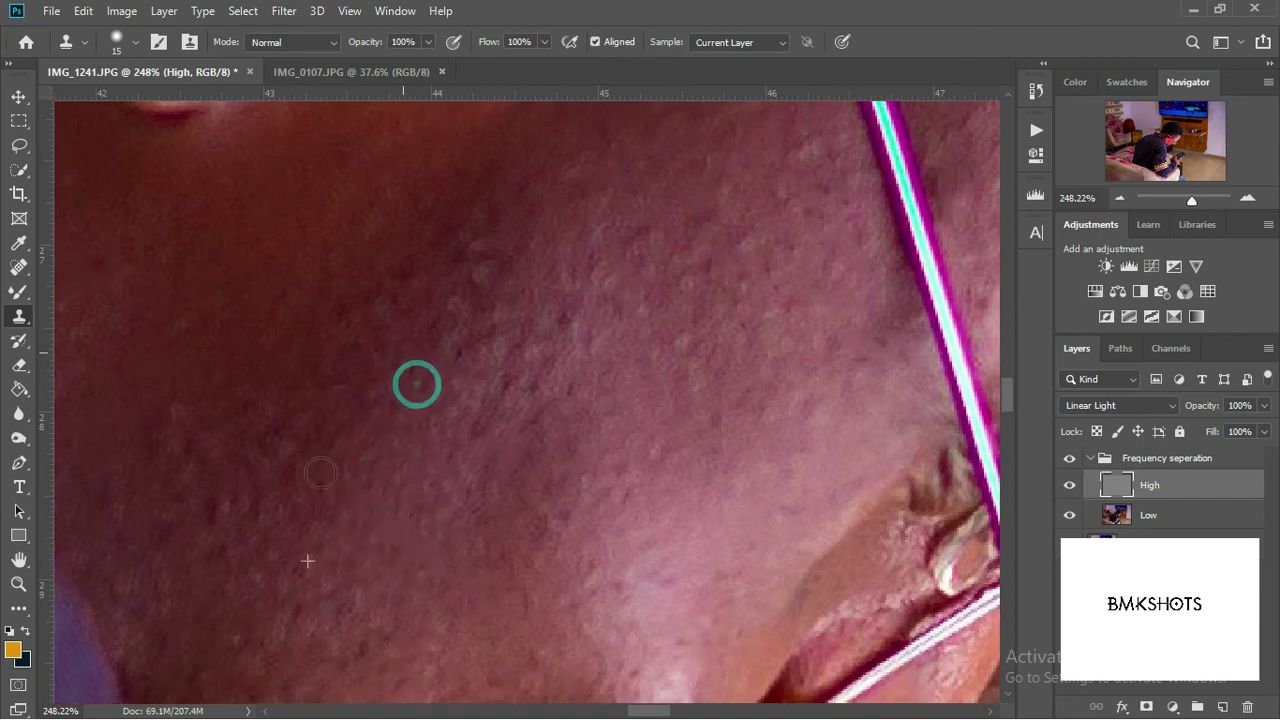
Clone smooth skin over the textured neck, a rough patch and lower-cheek bumps
{"action": "left_click", "coordinate": [380, 449]}
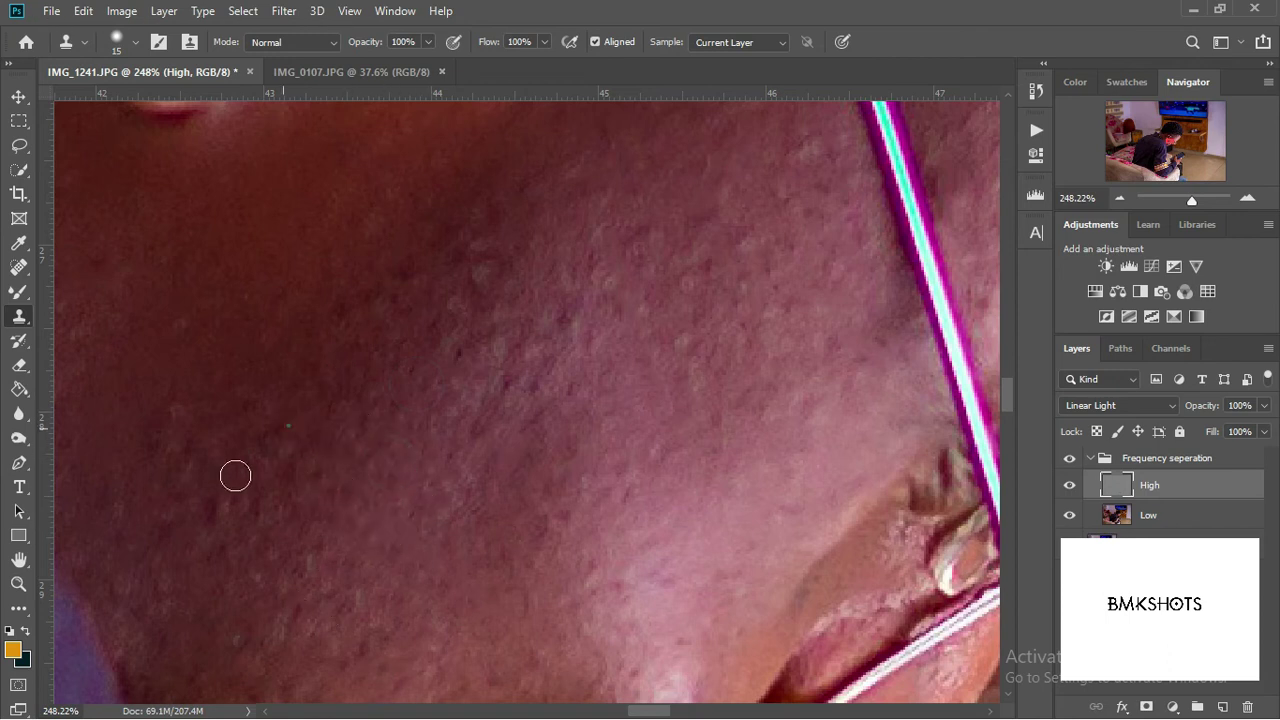
{"action": "left_click_drag", "start_coordinate": [174, 449], "coordinate": [183, 325]}
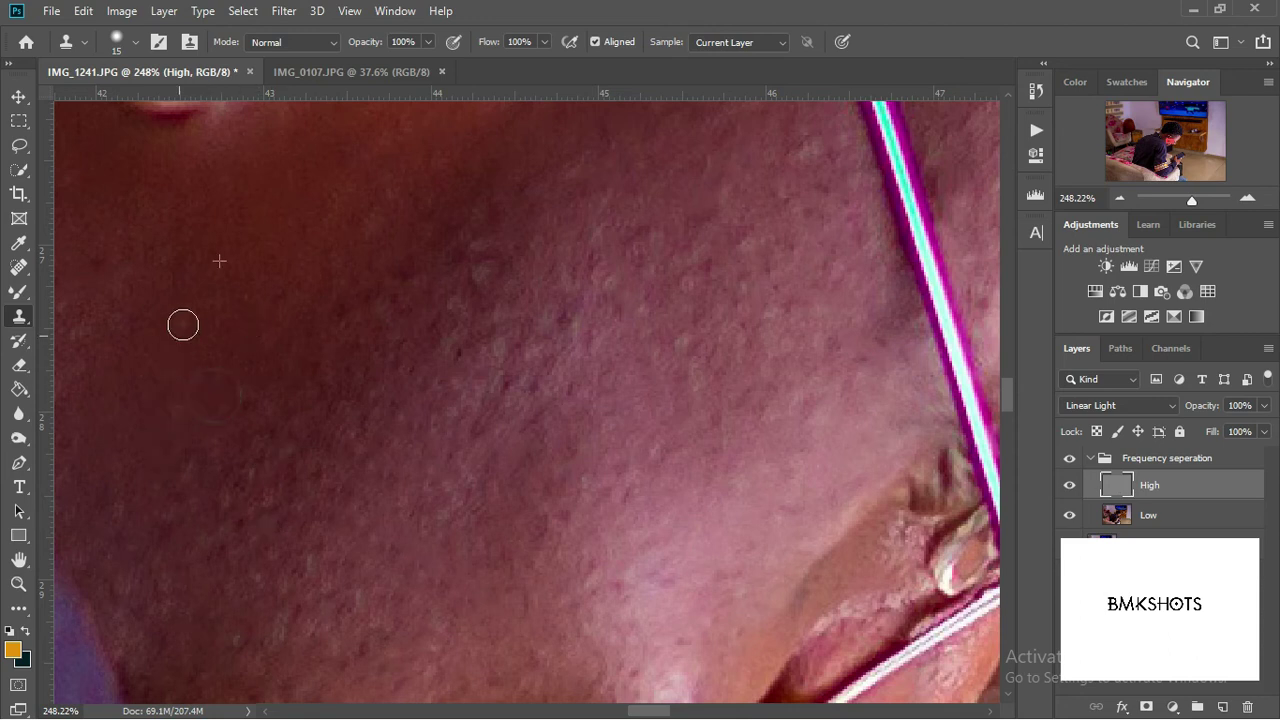
{"action": "left_click", "coordinate": [264, 331], "text": "alt"}
{"action": "left_click_drag", "start_coordinate": [254, 474], "coordinate": [292, 525]}
{"action": "scroll", "coordinate": [418, 587], "scroll_direction": "right", "scroll_amount": 3}
{"action": "scroll", "coordinate": [418, 587], "scroll_direction": "up", "scroll_amount": 2}
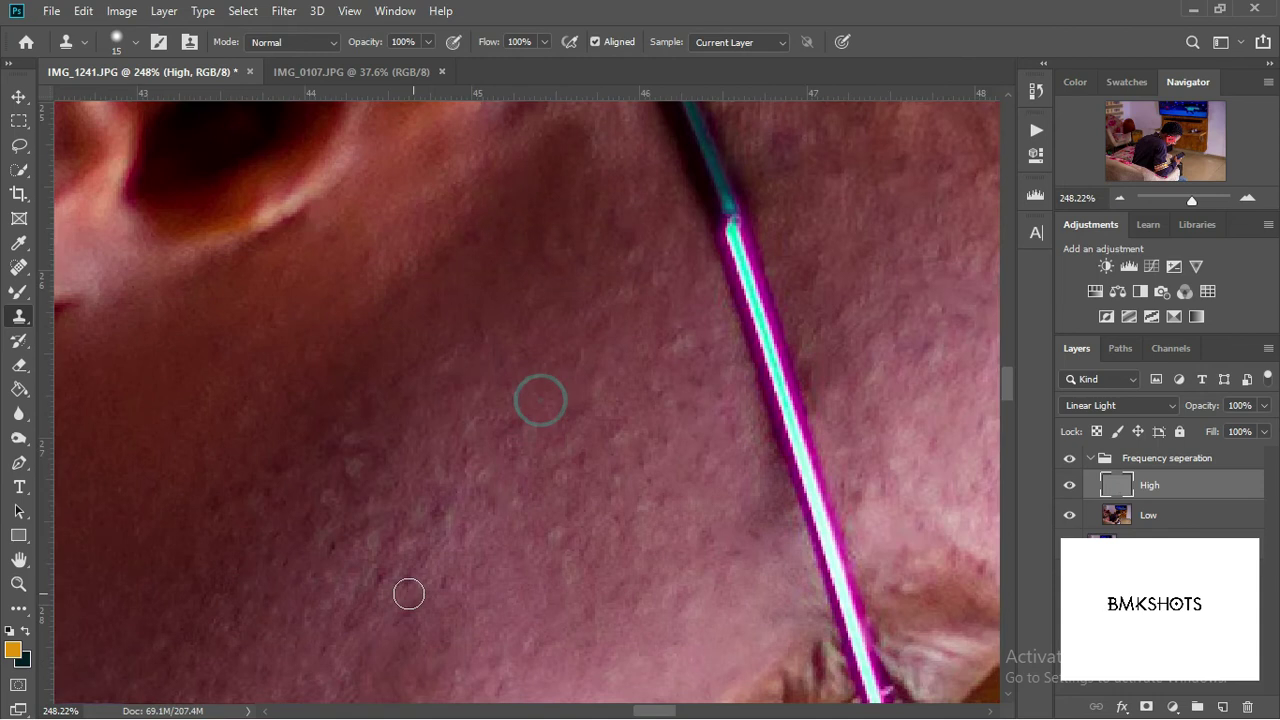
{"action": "left_click_drag", "start_coordinate": [319, 430], "coordinate": [390, 419]}
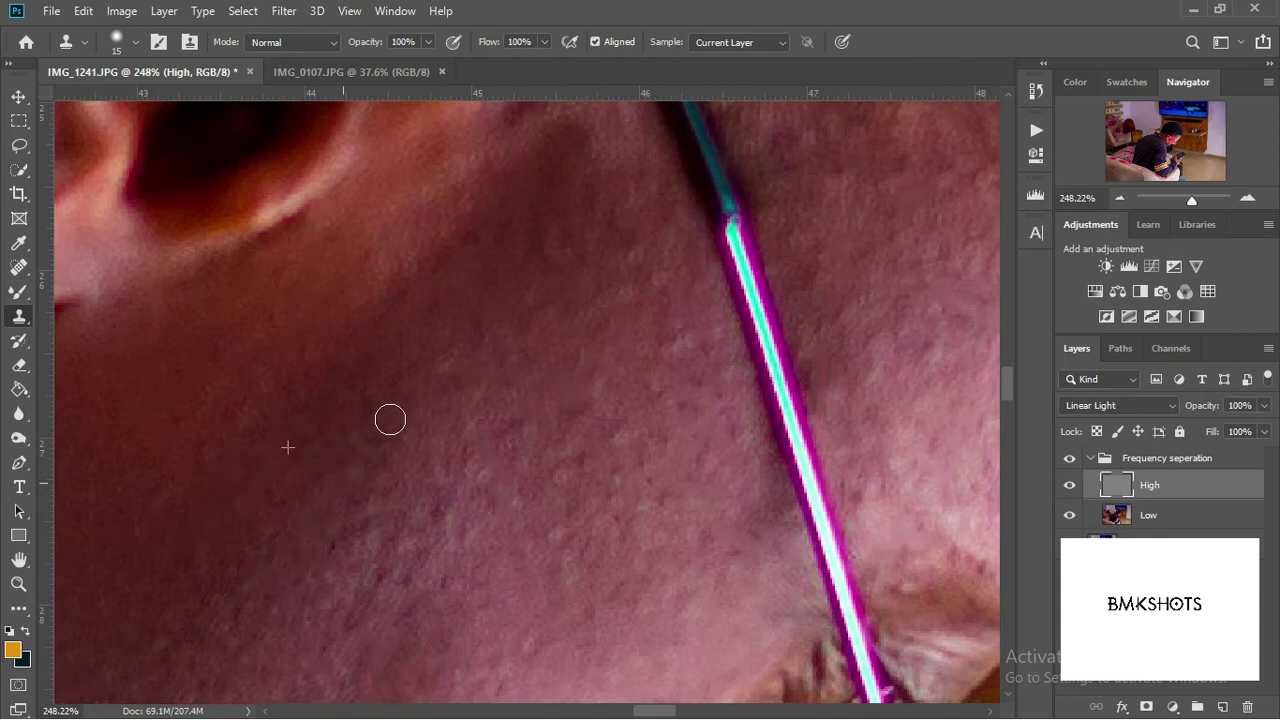
{"action": "left_click", "coordinate": [406, 423], "text": "alt"}
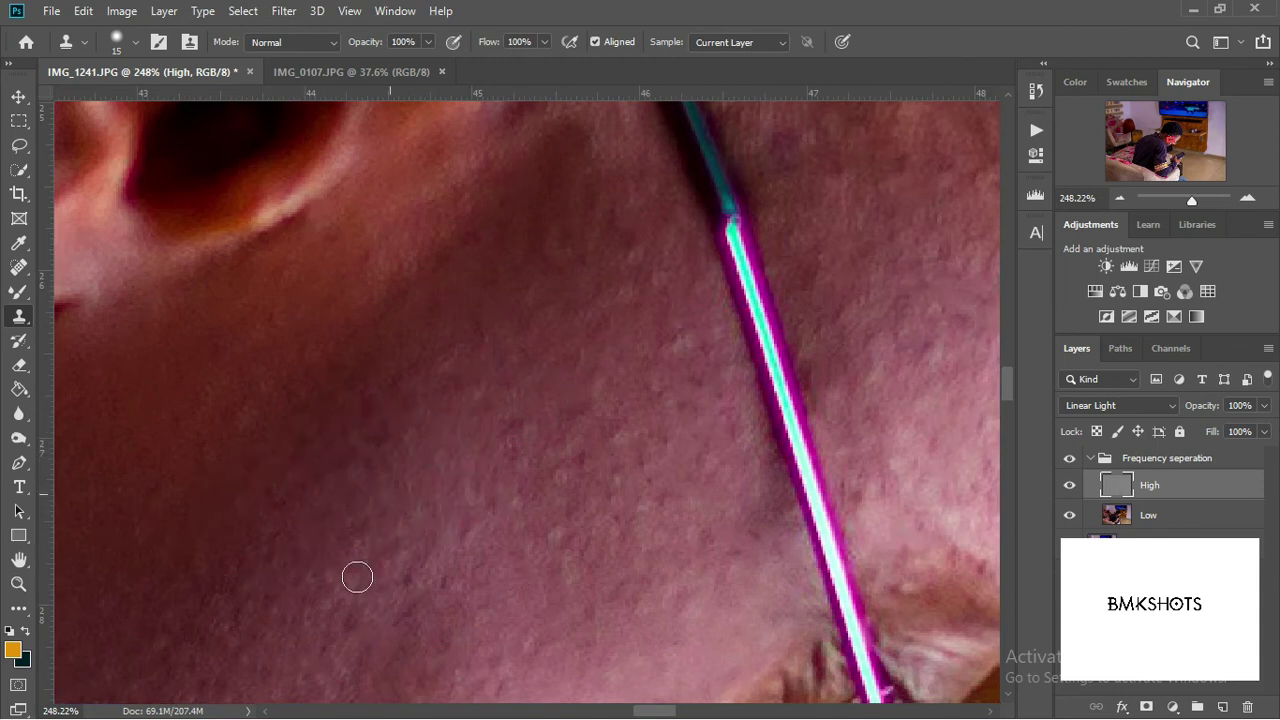
Dab cloned clean texture over the bumps on the chin
{"action": "scroll", "coordinate": [391, 583], "scroll_direction": "down", "scroll_amount": 4}
{"action": "scroll", "coordinate": [391, 583], "scroll_direction": "left", "scroll_amount": 1}
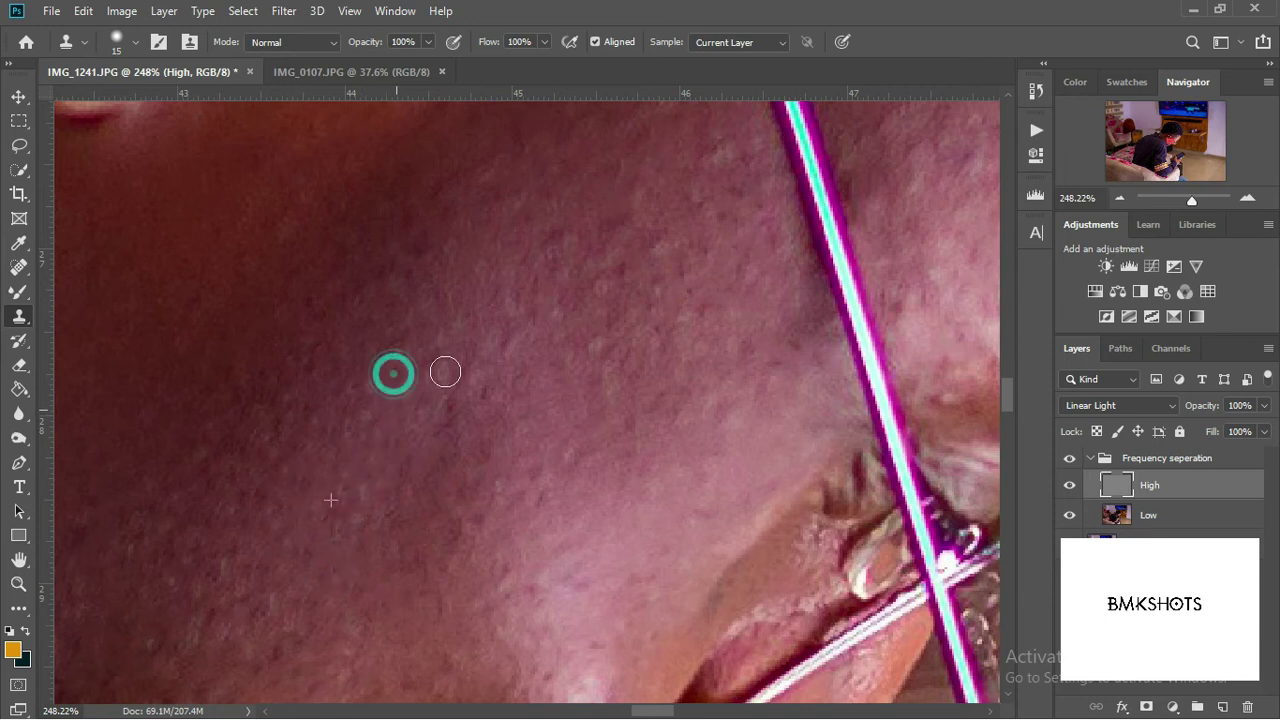
{"action": "scroll", "coordinate": [763, 206], "scroll_direction": "right", "scroll_amount": 5}
{"action": "scroll", "coordinate": [763, 206], "scroll_direction": "right", "scroll_amount": 5}
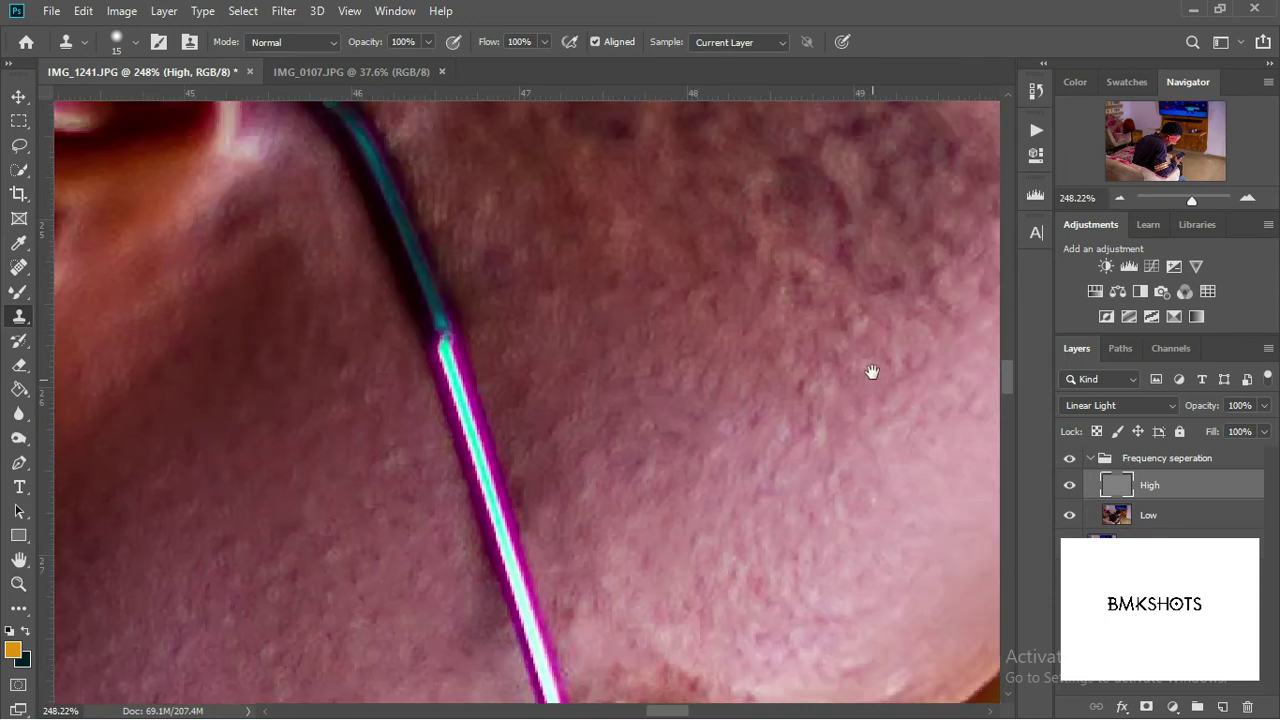
{"action": "scroll", "coordinate": [573, 231], "scroll_direction": "down", "scroll_amount": 3}
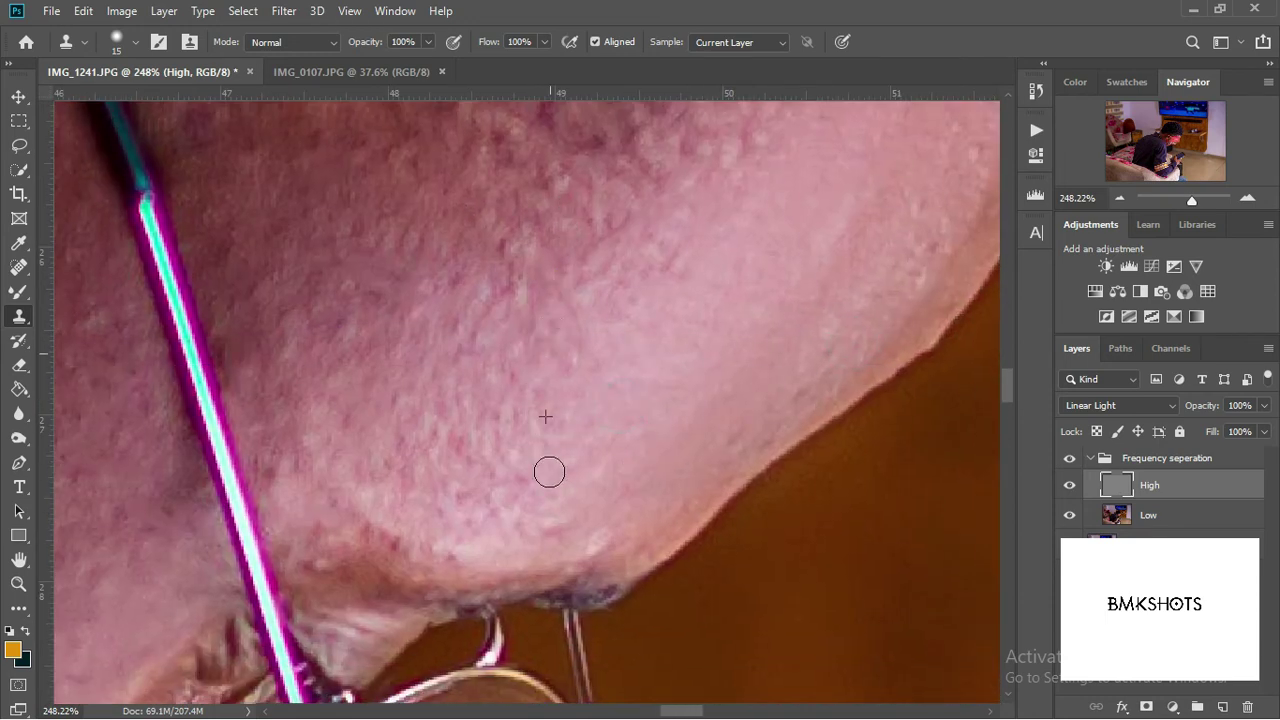
{"action": "left_click", "coordinate": [510, 458]}
{"action": "left_click", "coordinate": [452, 490]}
{"action": "left_click", "coordinate": [485, 415]}
{"action": "left_click", "coordinate": [529, 507]}
{"action": "left_click", "coordinate": [501, 525]}
{"action": "left_click", "coordinate": [602, 456]}
{"action": "left_click", "coordinate": [560, 483]}
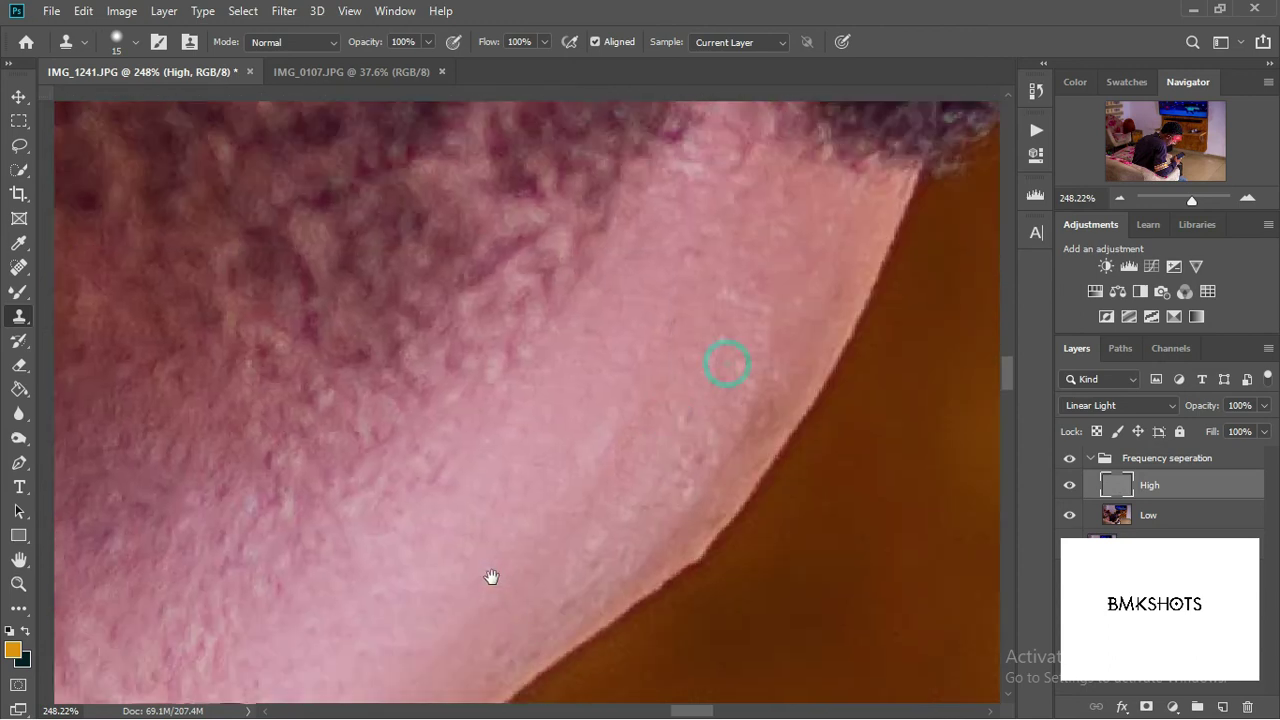
Clone clean skin onto the jawline below the beard and resample from the cheek
{"action": "left_click_drag", "start_coordinate": [726, 363], "coordinate": [491, 580]}
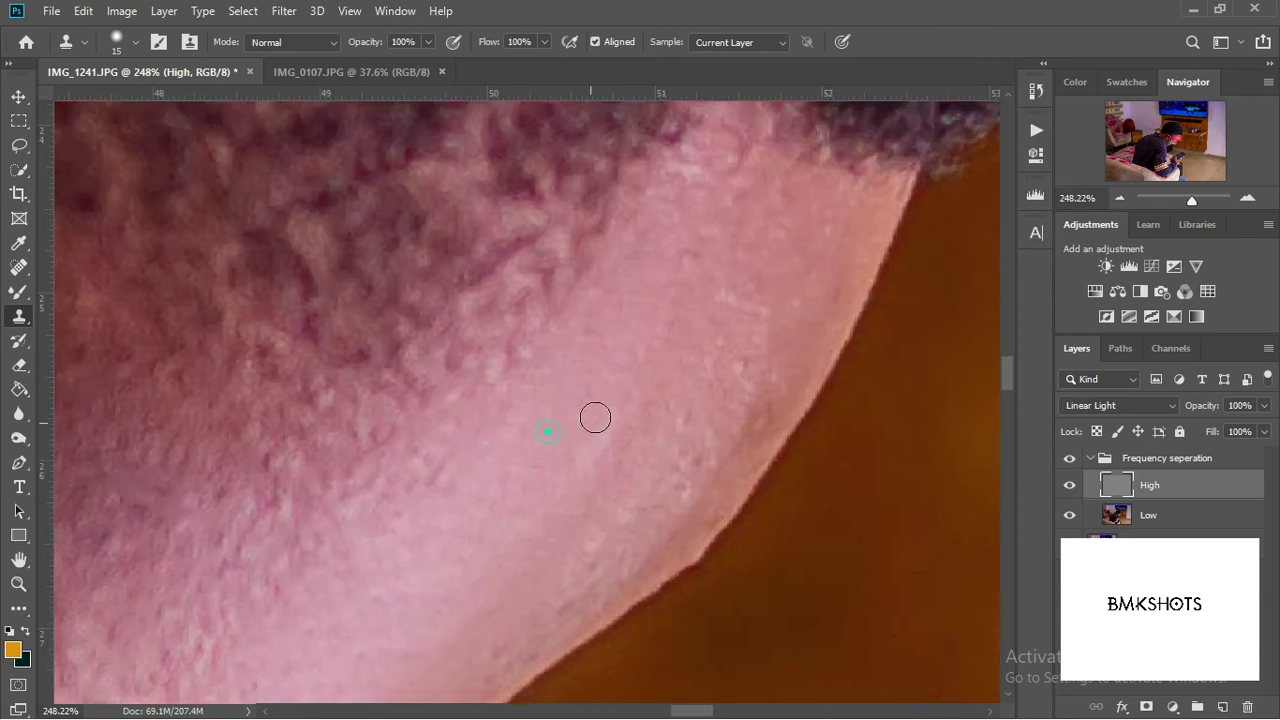
{"action": "left_click", "coordinate": [561, 605]}
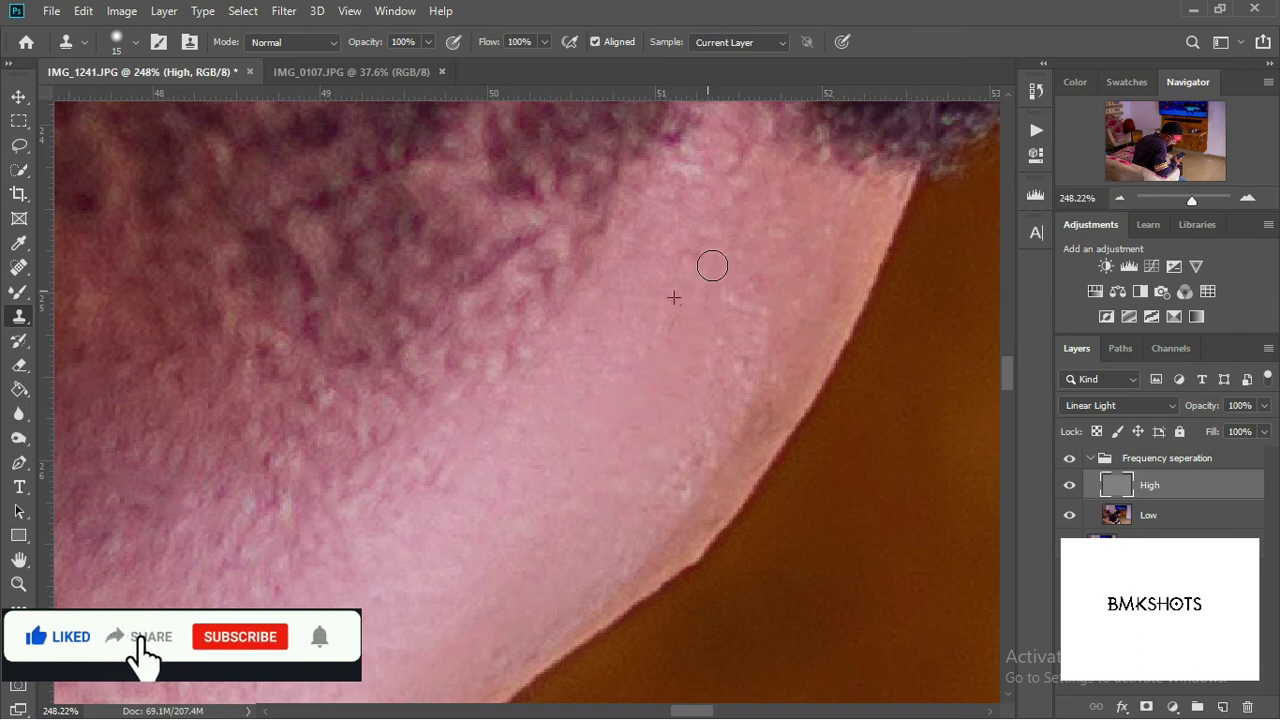
{"action": "left_click", "coordinate": [634, 374], "text": "alt"}
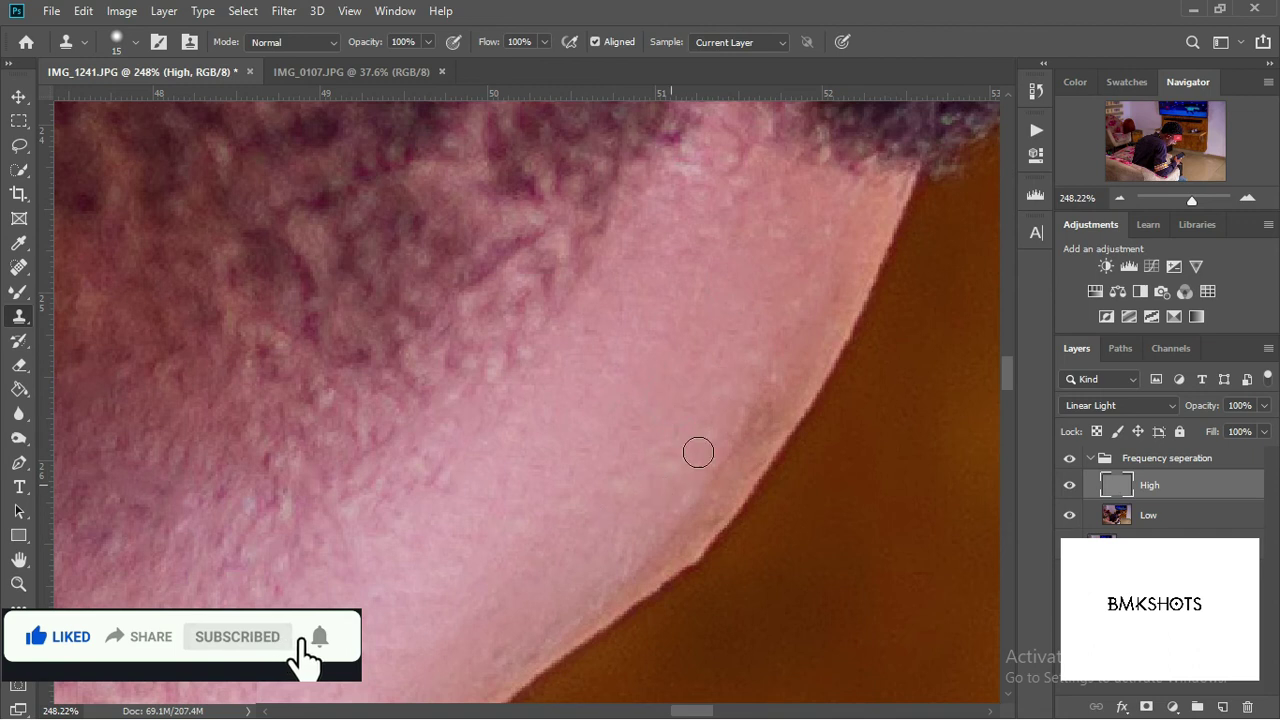
Heal blemishes along the lower cheek and jaw edge with the Spot Healing Brush
{"action": "left_click", "coordinate": [18, 267]}
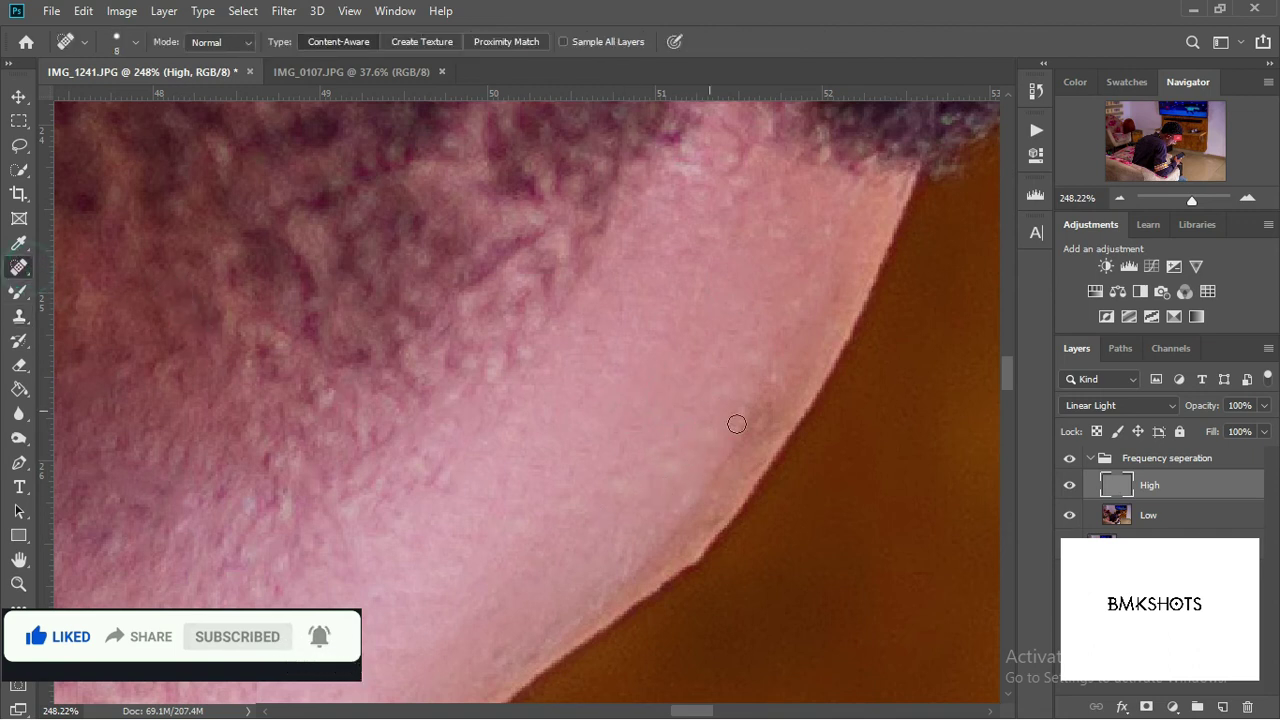
{"action": "left_click_drag", "start_coordinate": [766, 422], "coordinate": [672, 490]}
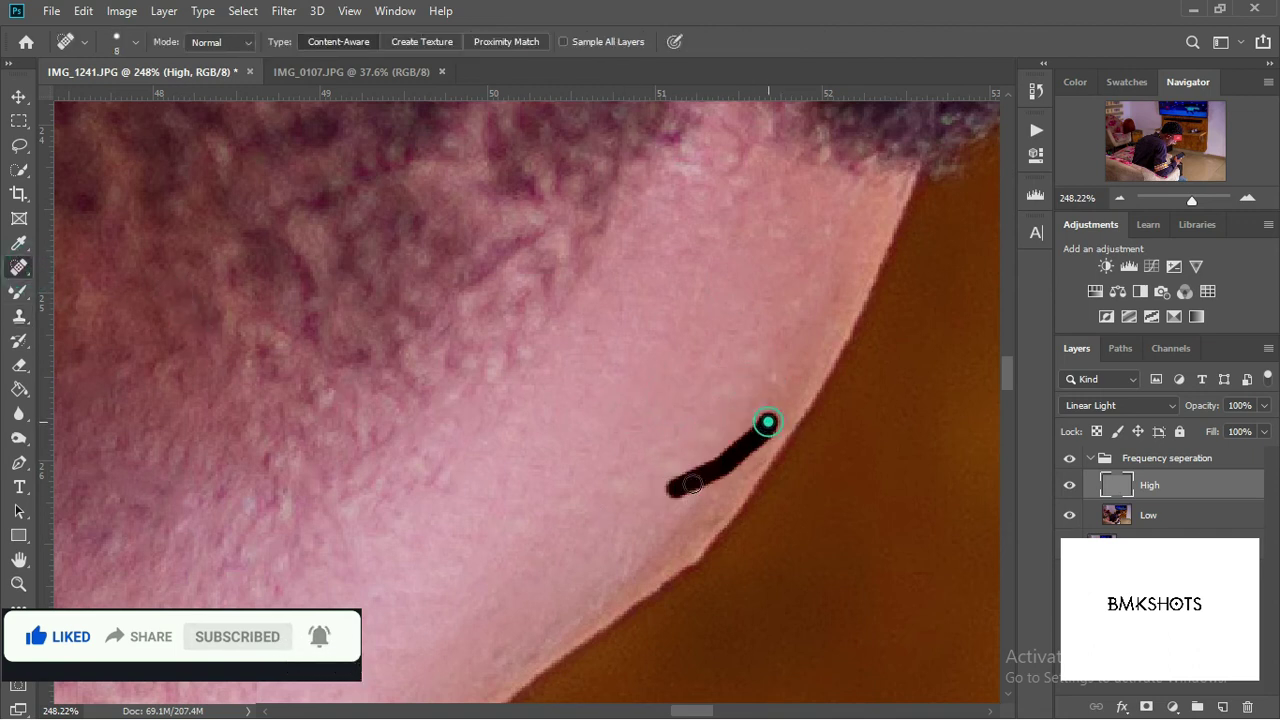
{"action": "left_click_drag", "start_coordinate": [692, 545], "coordinate": [712, 517]}
{"action": "left_click_drag", "start_coordinate": [609, 606], "coordinate": [657, 543]}
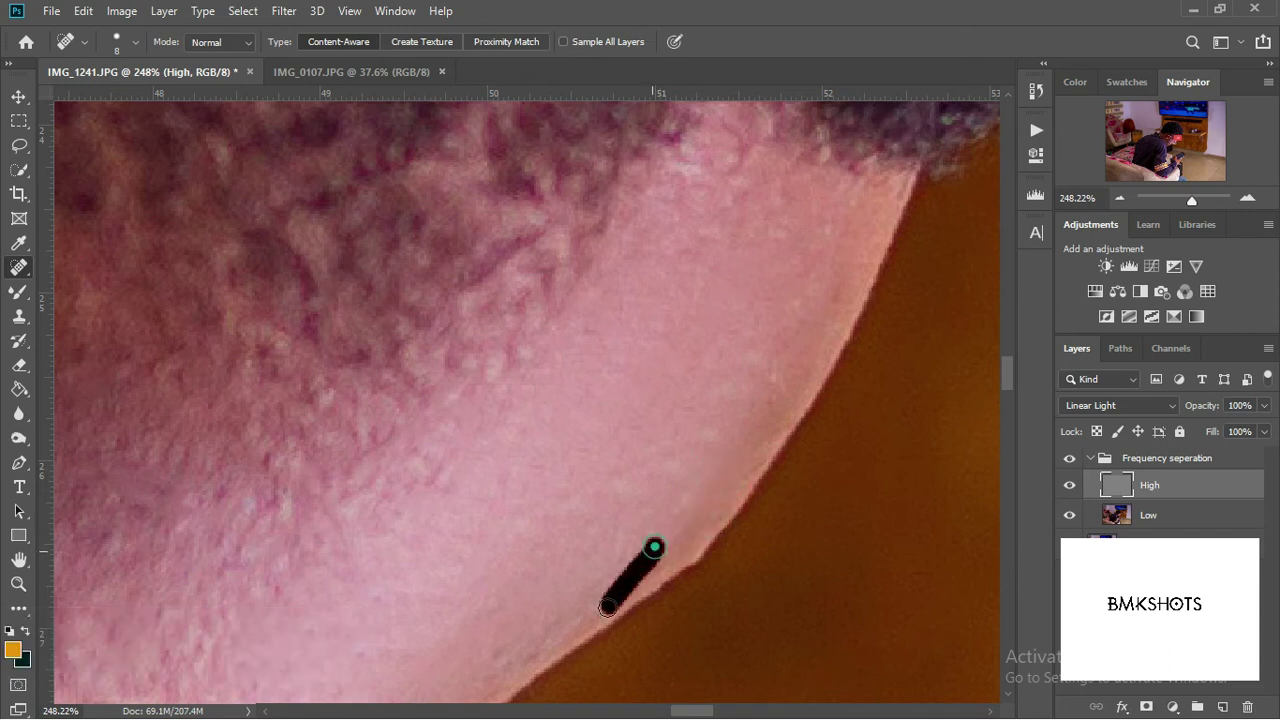
{"action": "mouse_move", "coordinate": [587, 606]}
{"action": "left_mouse_down"}
{"action": "mouse_move", "coordinate": [500, 645]}
{"action": "mouse_move", "coordinate": [493, 665]}
{"action": "mouse_move", "coordinate": [520, 668]}
{"action": "left_mouse_up"}
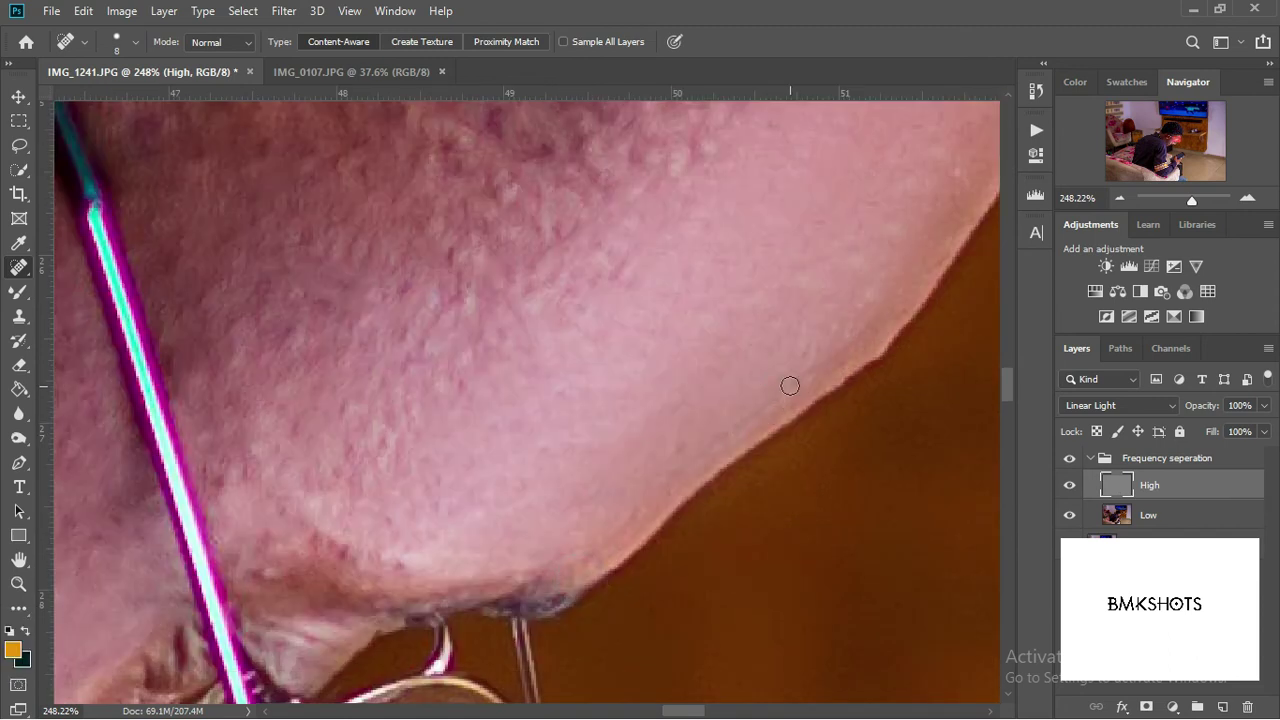
{"action": "left_click_drag", "start_coordinate": [789, 385], "coordinate": [644, 483]}
{"action": "mouse_move", "coordinate": [808, 372]}
{"action": "left_mouse_down"}
{"action": "mouse_move", "coordinate": [824, 350]}
{"action": "mouse_move", "coordinate": [806, 374]}
{"action": "left_mouse_up"}
Clone smoother texture down the cheek with the Clone Stamp
{"action": "left_click", "coordinate": [19, 316]}
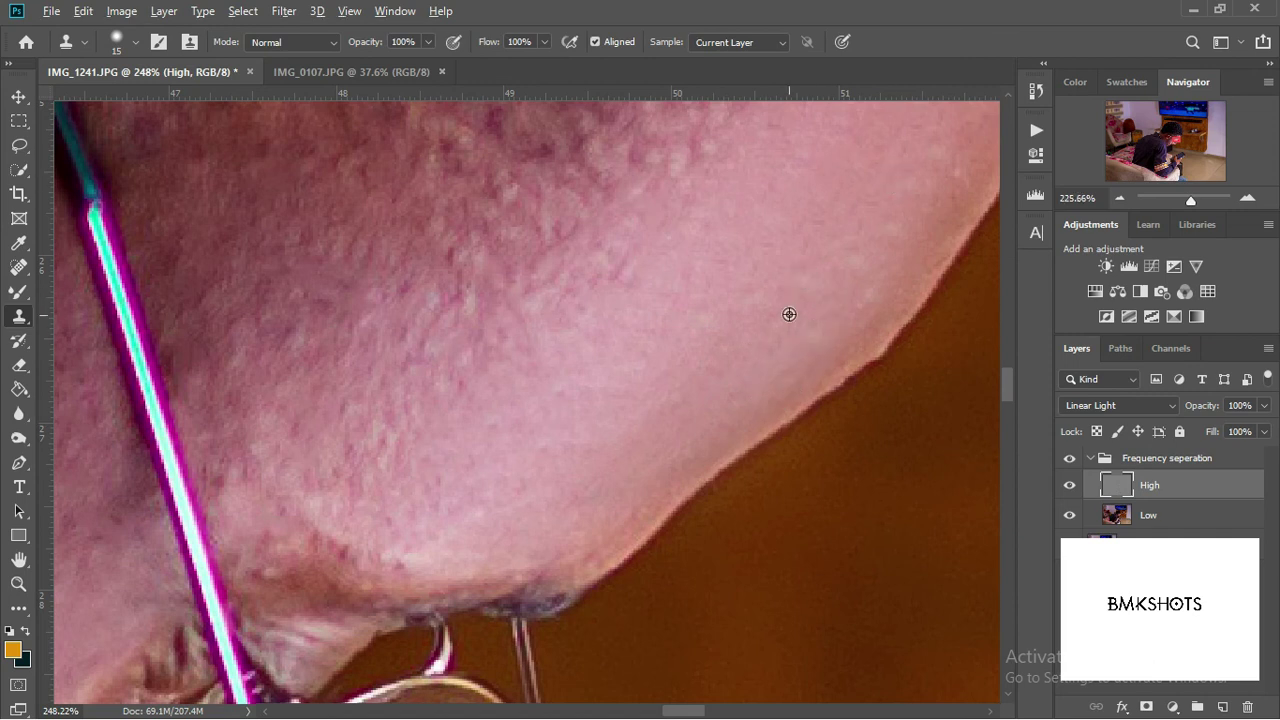
{"action": "scroll", "coordinate": [700, 305], "scroll_direction": "down", "scroll_amount": 5}
{"action": "scroll", "coordinate": [675, 302], "scroll_direction": "up", "scroll_amount": 1}
{"action": "scroll", "coordinate": [677, 300], "scroll_direction": "up", "scroll_amount": 2}
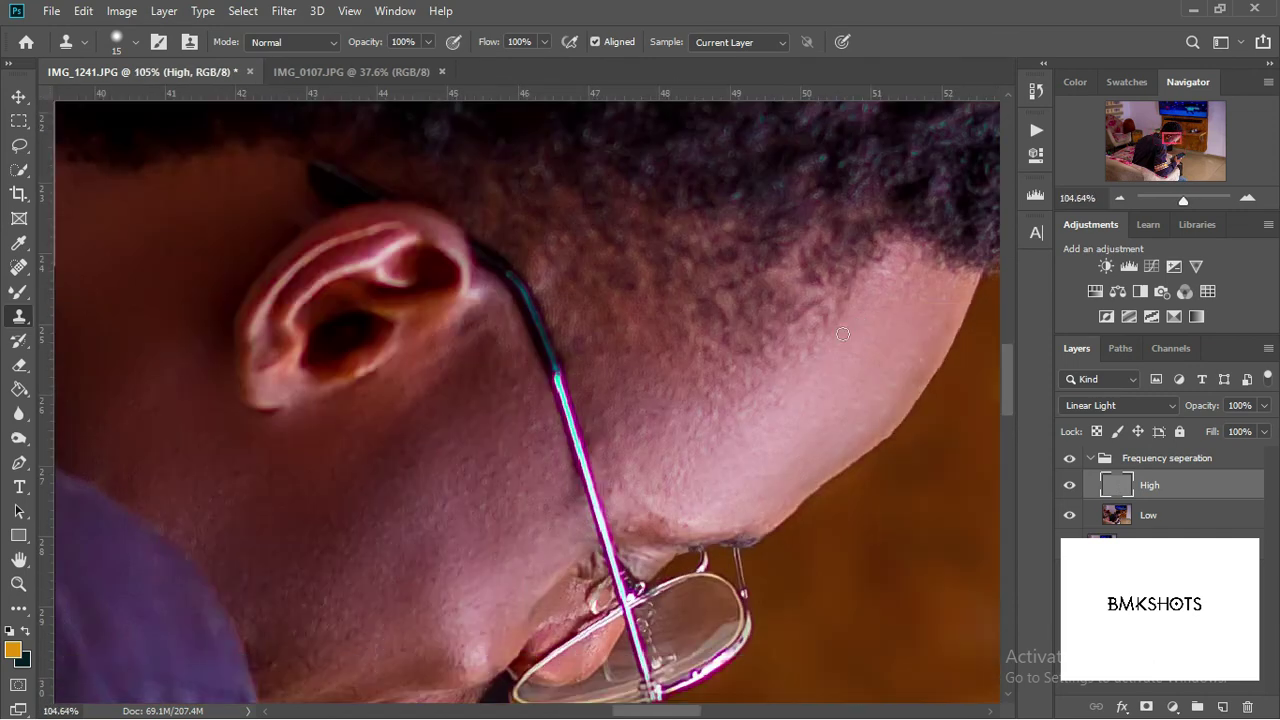
{"action": "scroll", "coordinate": [666, 486], "scroll_direction": "up", "scroll_amount": 2}
{"action": "scroll", "coordinate": [672, 481], "scroll_direction": "up", "scroll_amount": 1}
{"action": "left_click_drag", "start_coordinate": [634, 460], "coordinate": [679, 563]}
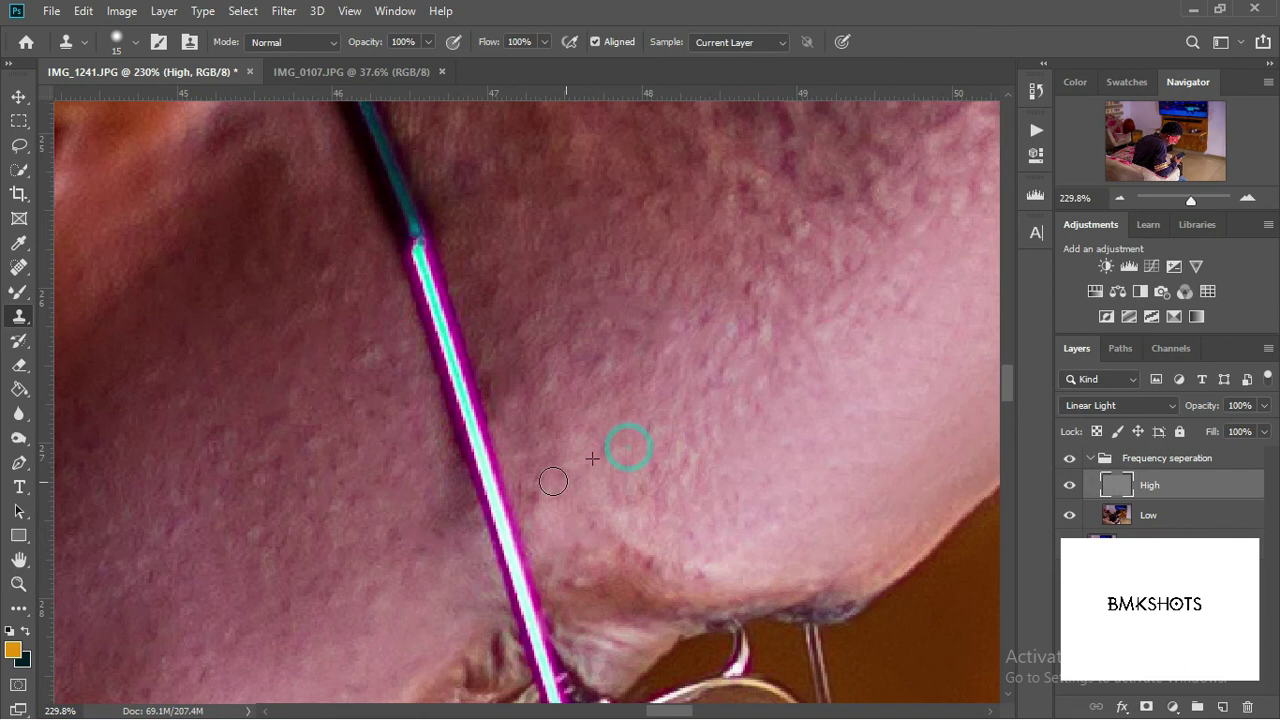
{"action": "left_click_drag", "start_coordinate": [669, 471], "coordinate": [646, 479]}
Sample clean cheek skin and clone it over the upper cheek
{"action": "left_click", "coordinate": [729, 435], "text": "alt"}
{"action": "left_click_drag", "start_coordinate": [740, 296], "coordinate": [659, 321]}
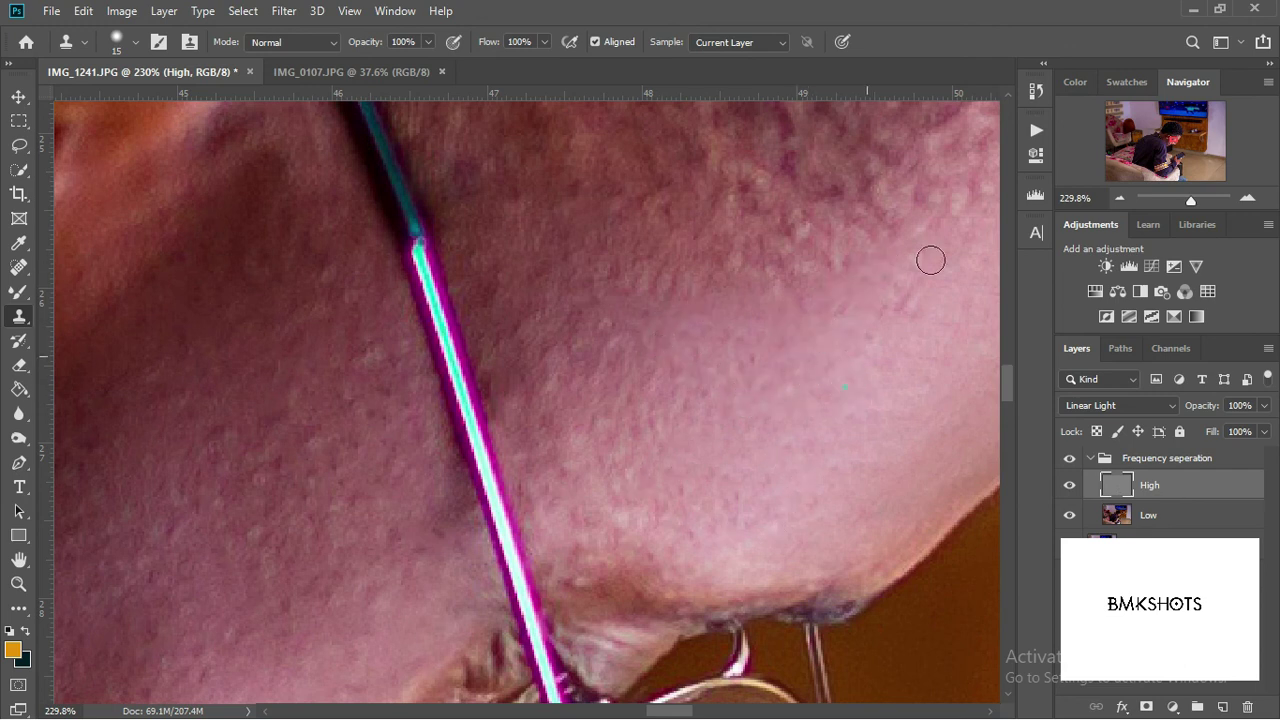
{"action": "left_click", "coordinate": [651, 342], "text": "alt"}
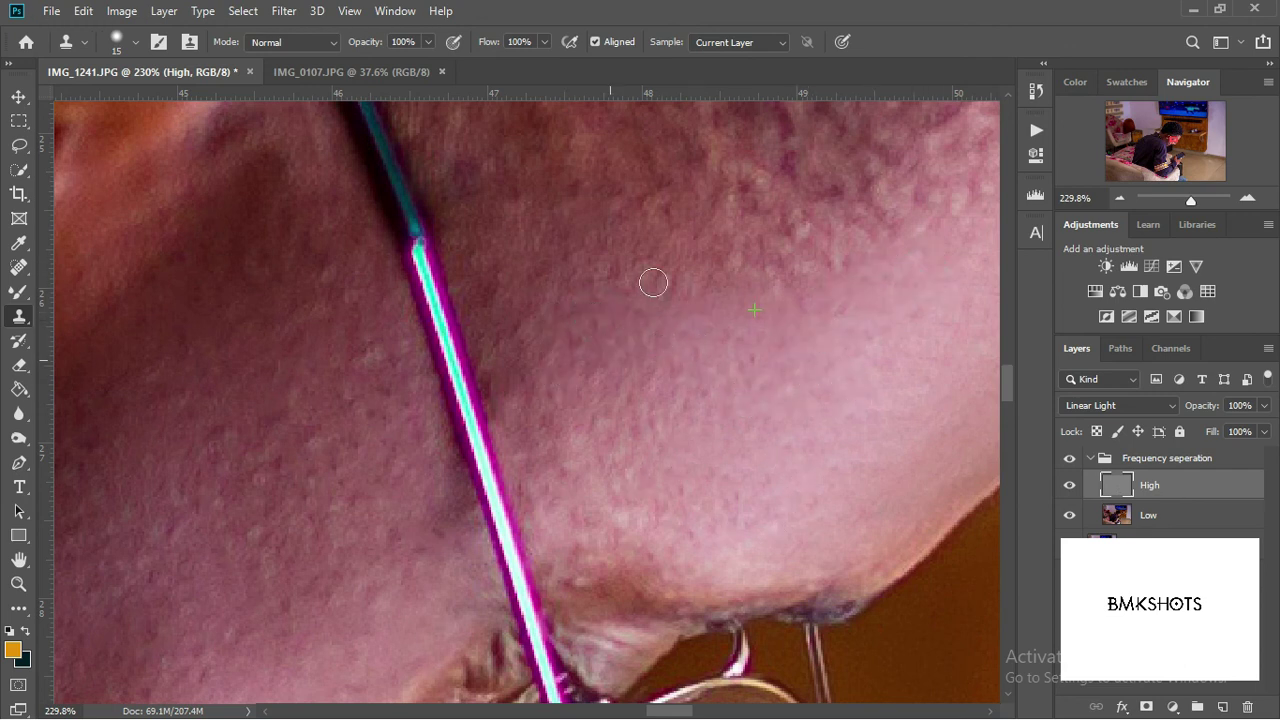
{"action": "scroll", "coordinate": [700, 320], "scroll_direction": "down", "scroll_amount": 2}
{"action": "scroll", "coordinate": [723, 323], "scroll_direction": "down", "scroll_amount": 2}
{"action": "scroll", "coordinate": [737, 323], "scroll_direction": "down", "scroll_amount": 1}
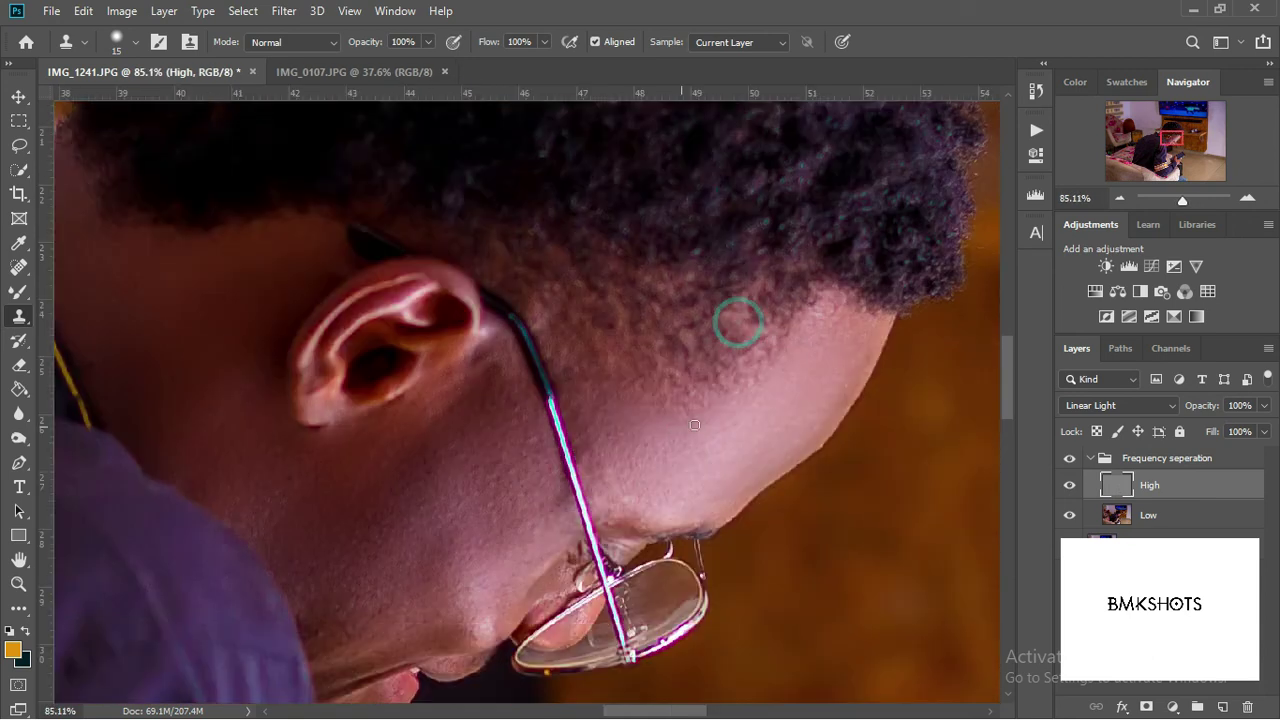
{"action": "scroll", "coordinate": [745, 380], "scroll_direction": "down", "scroll_amount": 1}
Toggle the Frequency seperation group's visibility to compare before and after
{"action": "left_click", "coordinate": [1069, 459]}
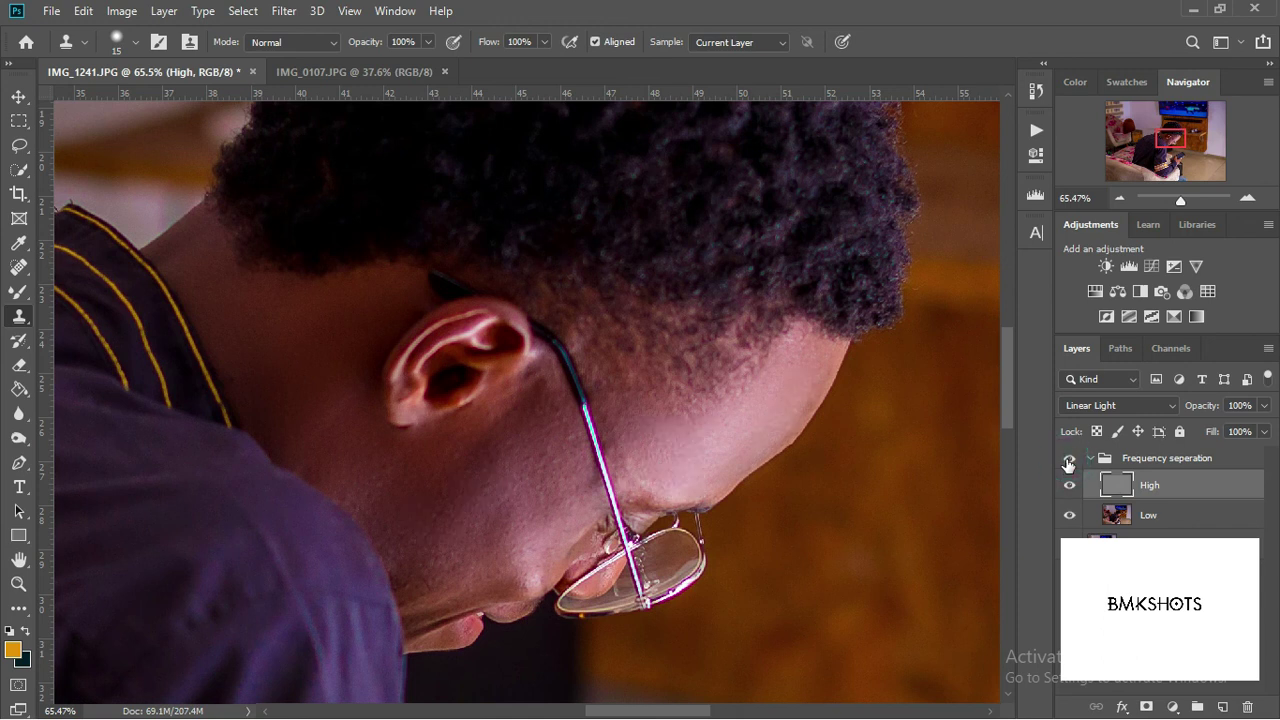
{"action": "left_click", "coordinate": [1069, 459]}
{"action": "left_click", "coordinate": [1069, 459]}
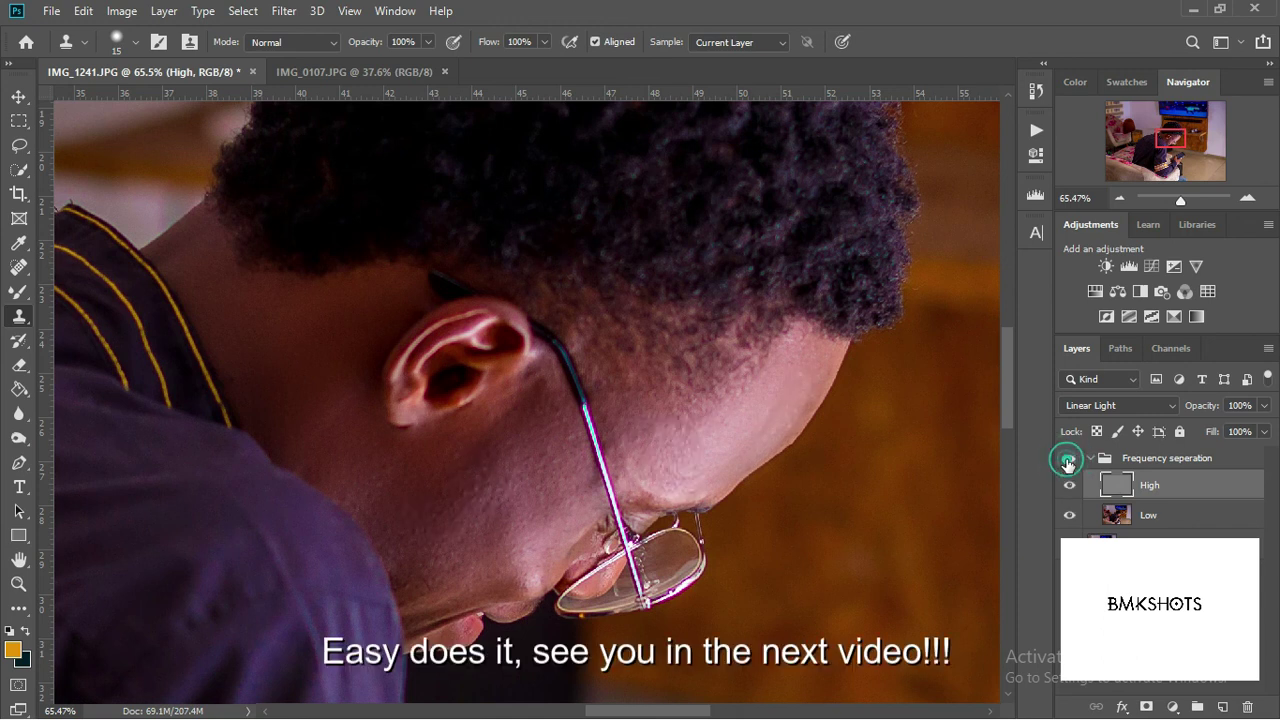
Collapse the group, flatten the image to one Background layer and save it
{"action": "left_click", "coordinate": [1089, 459]}
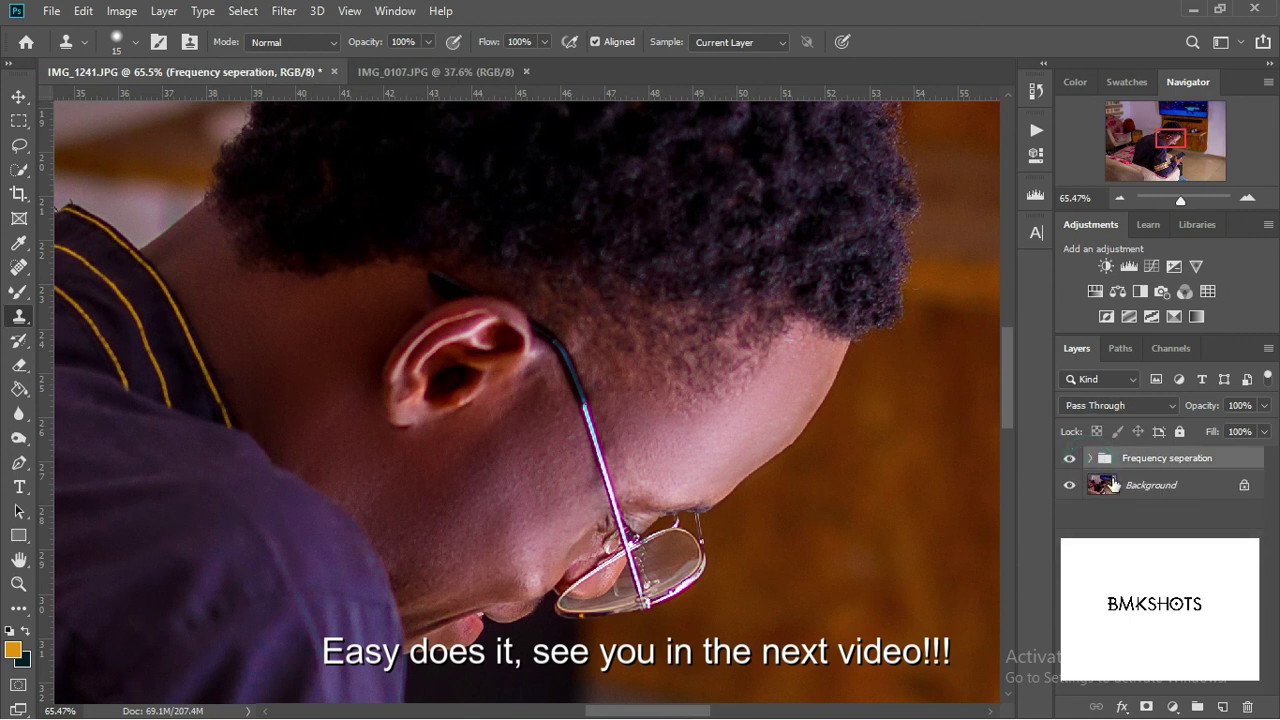
{"action": "right_click", "coordinate": [1128, 484]}
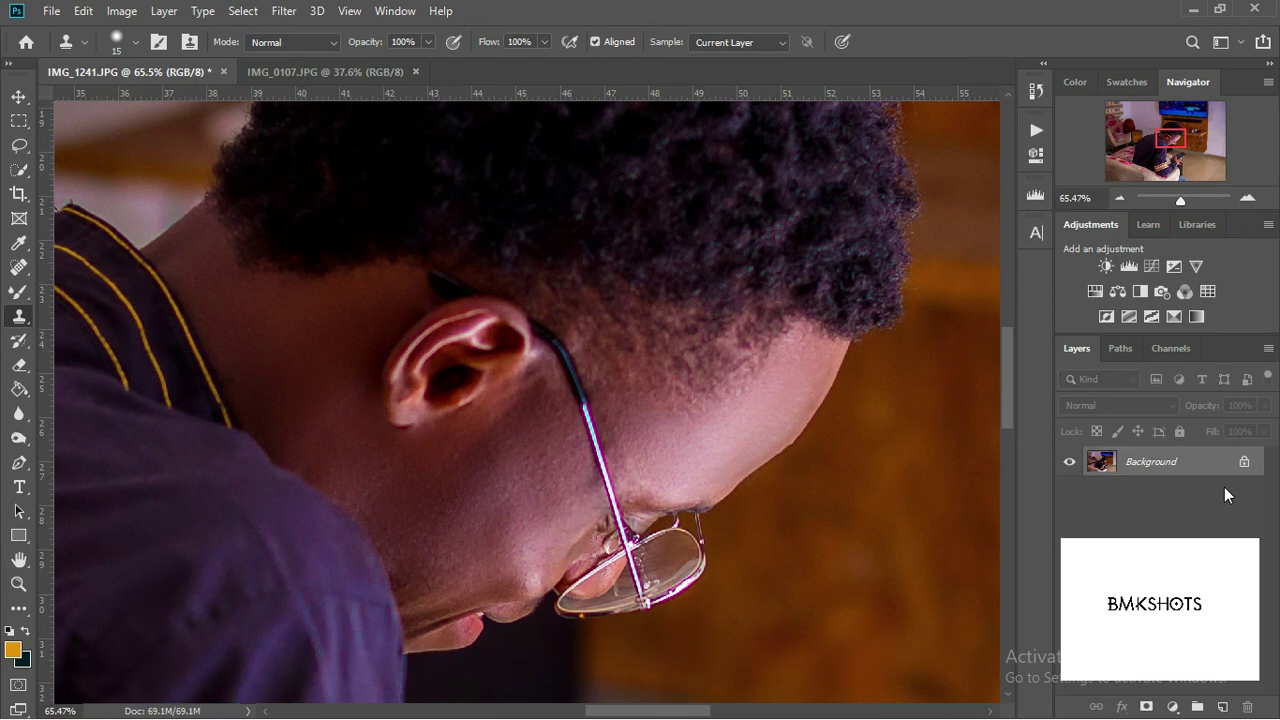
{"action": "key", "text": "ctrl+s"}
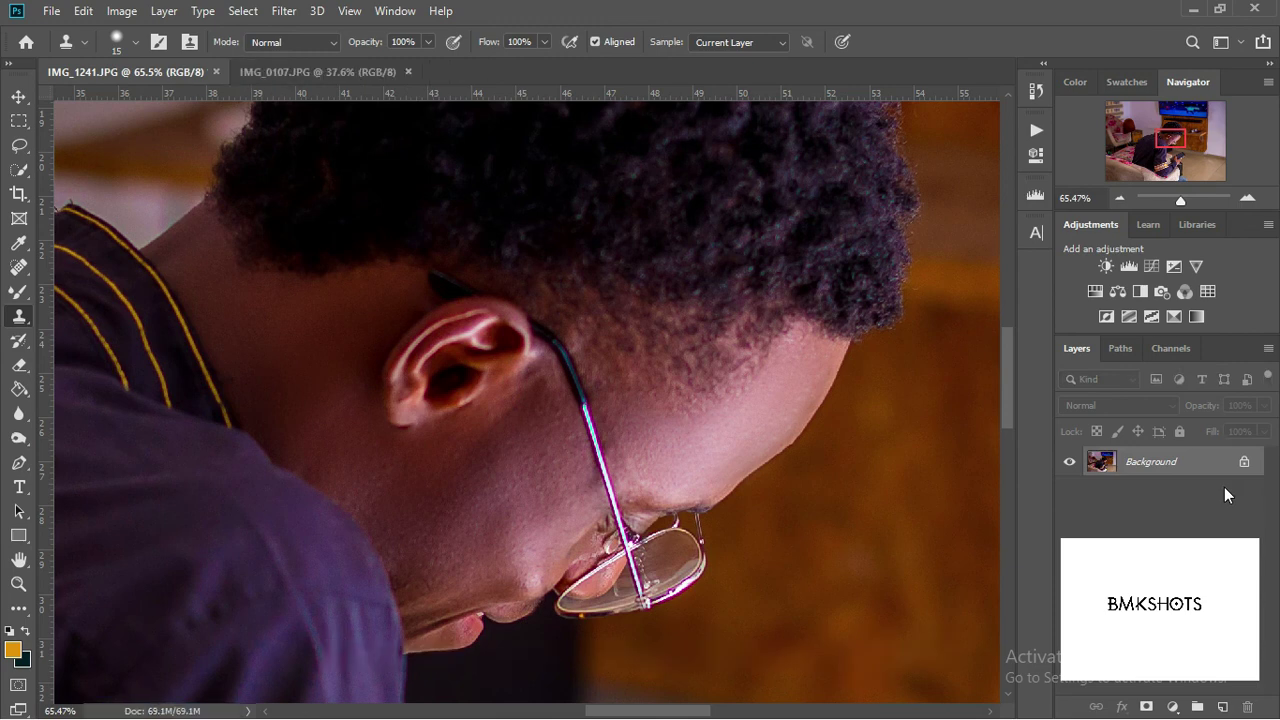